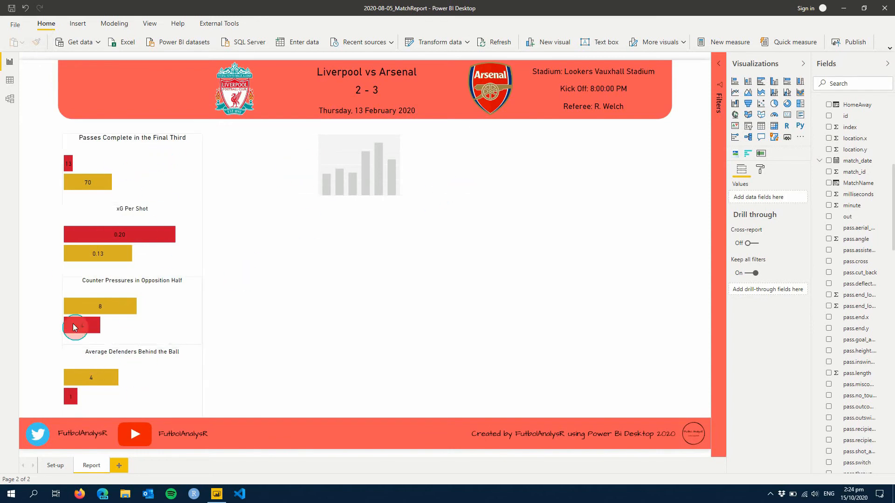
# - Collapse the Events, Matches and Teams tables in the field list
pyautogui.click(364, 171)
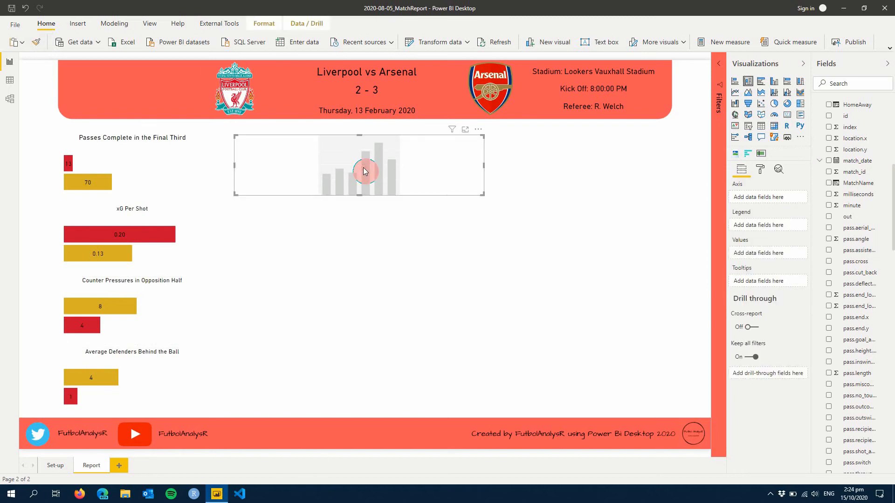
pyautogui.scroll(10, 856, 145)
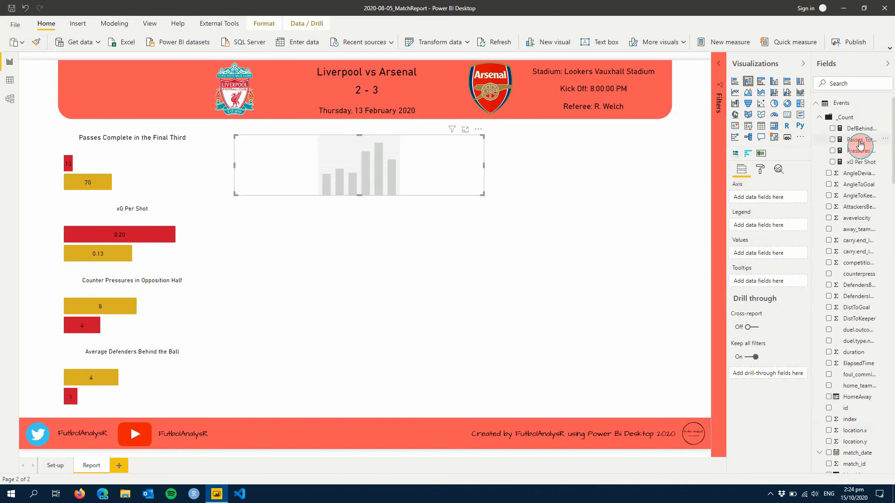
pyautogui.click(817, 107)
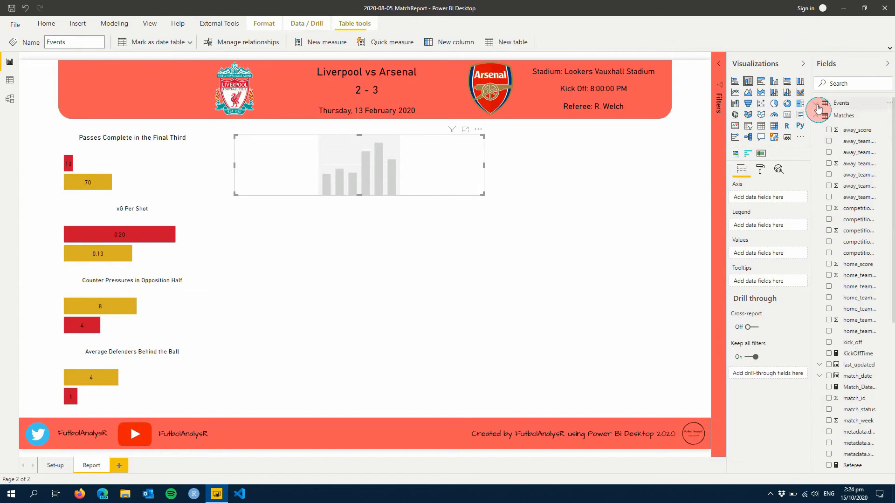
pyautogui.click(817, 115)
pyautogui.click(819, 128)
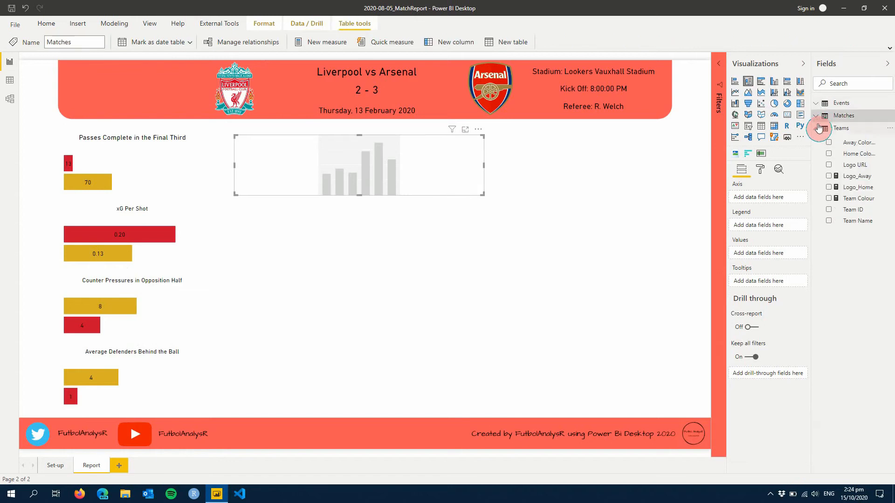
pyautogui.click(416, 395)
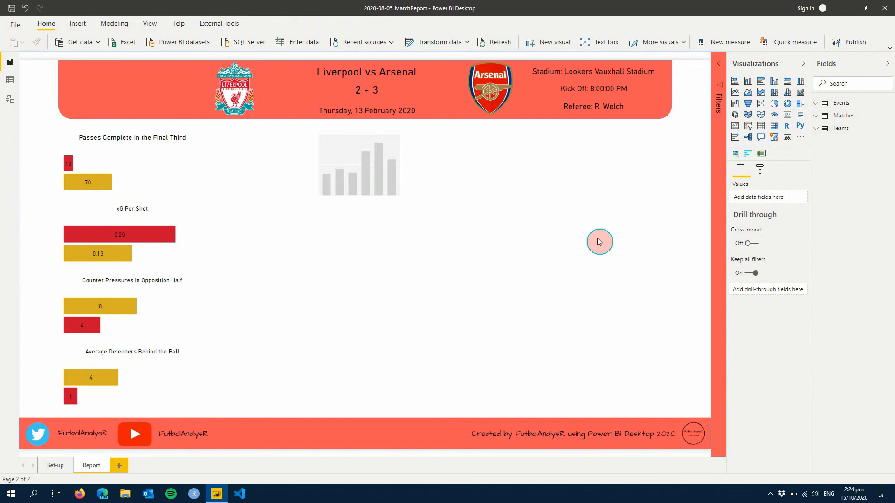
# - Open the Power Query Editor and review the Removed Columns and Merged Queries steps of the Events query
pyautogui.click(419, 43)
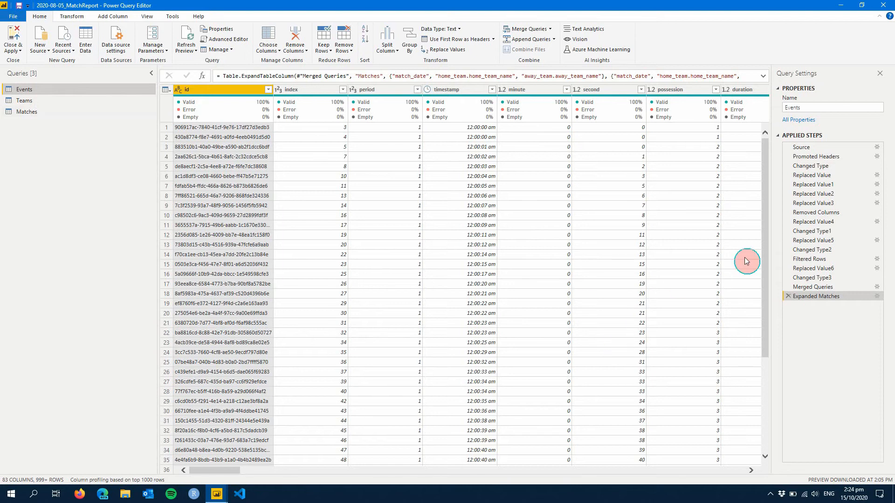
pyautogui.click(815, 213)
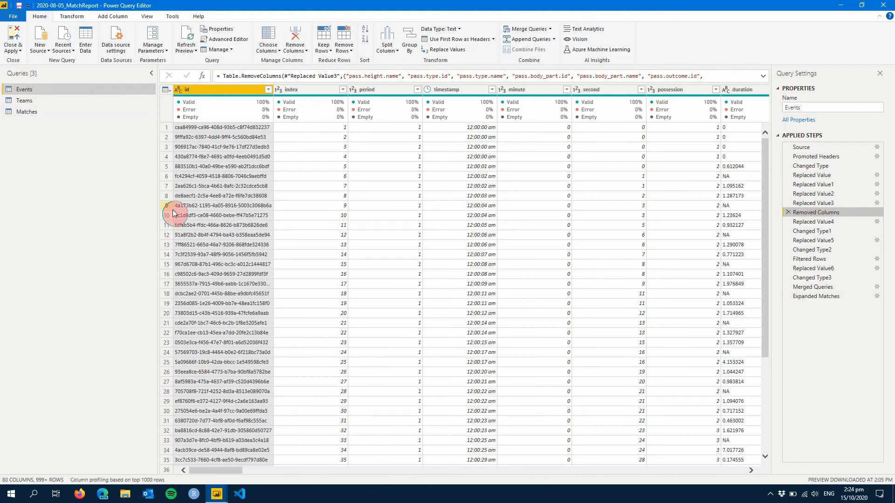
pyautogui.click(805, 289)
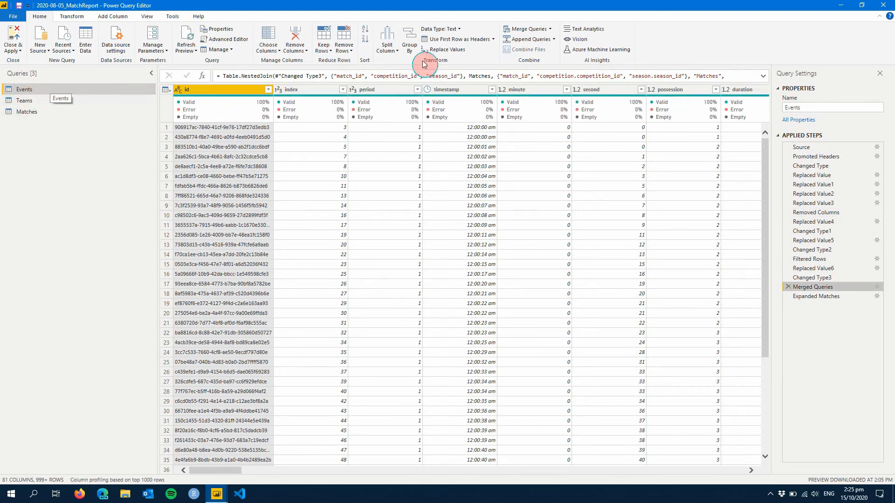
pyautogui.click(531, 32)
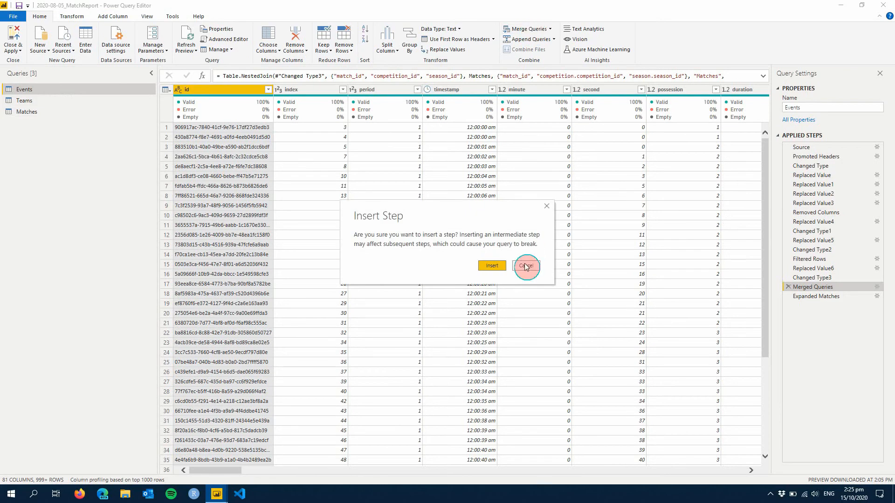
pyautogui.click(526, 266)
# - Set up a merge of the Events query with the Matches table from the Expanded Matches step
pyautogui.click(825, 297)
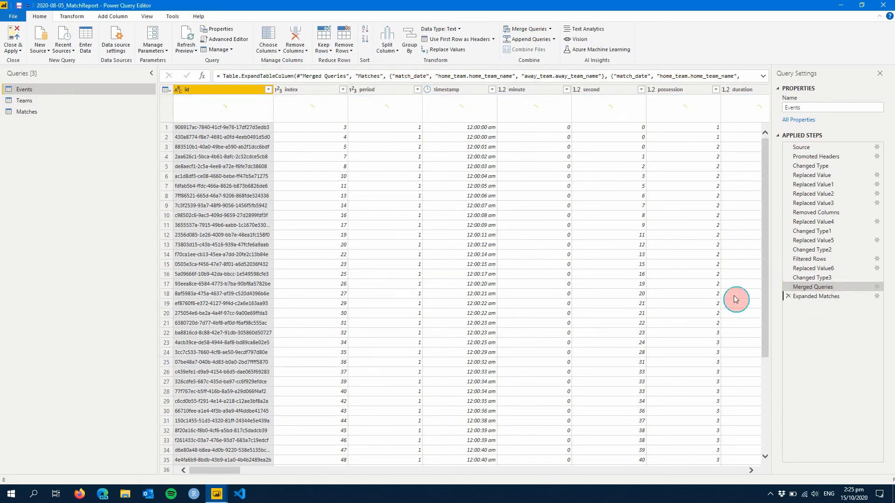
pyautogui.click(536, 31)
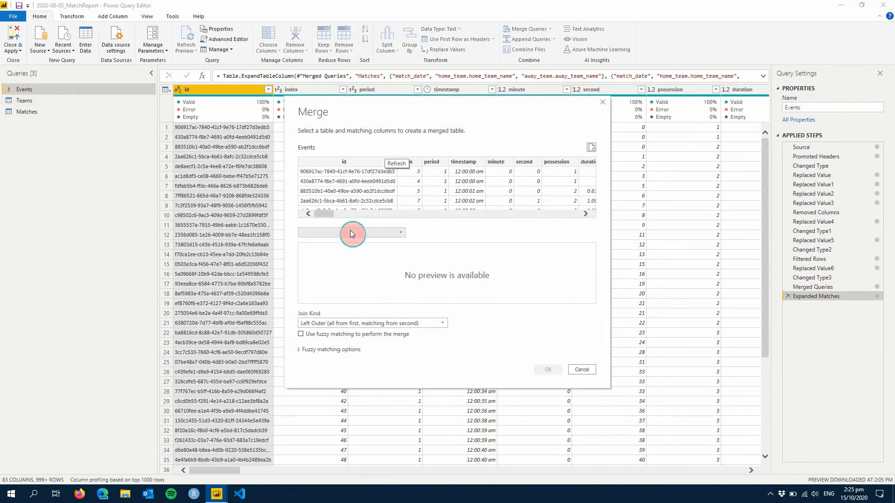
pyautogui.click(352, 234)
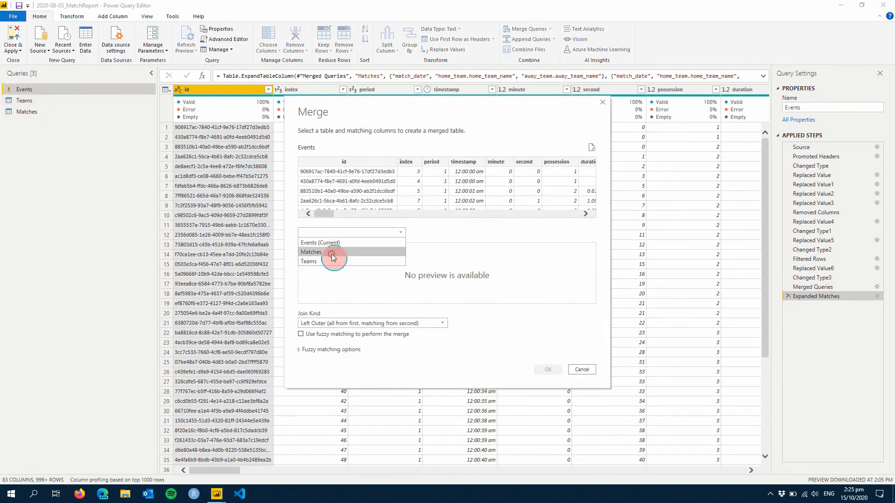
pyautogui.click(332, 255)
# - Try match_date and match_id as the Matches table's join columns in the merge setup, and cancel the merge
pyautogui.click(347, 248)
pyautogui.click(311, 250)
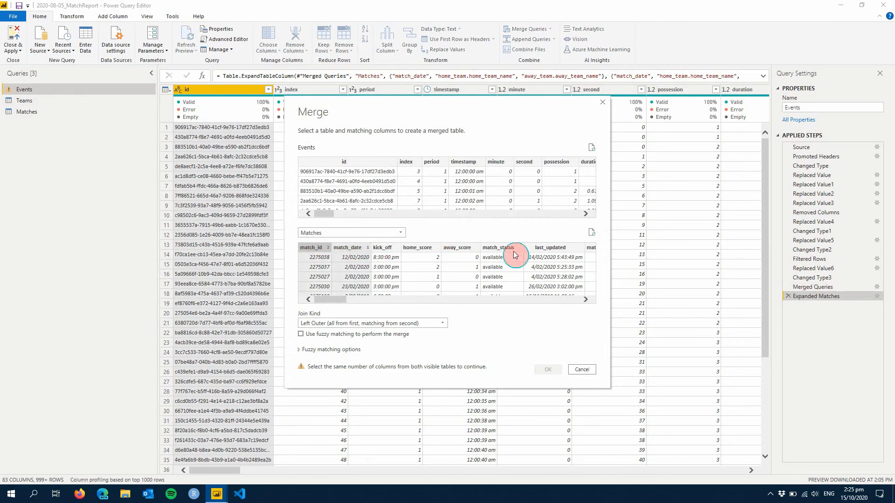
pyautogui.click(355, 248)
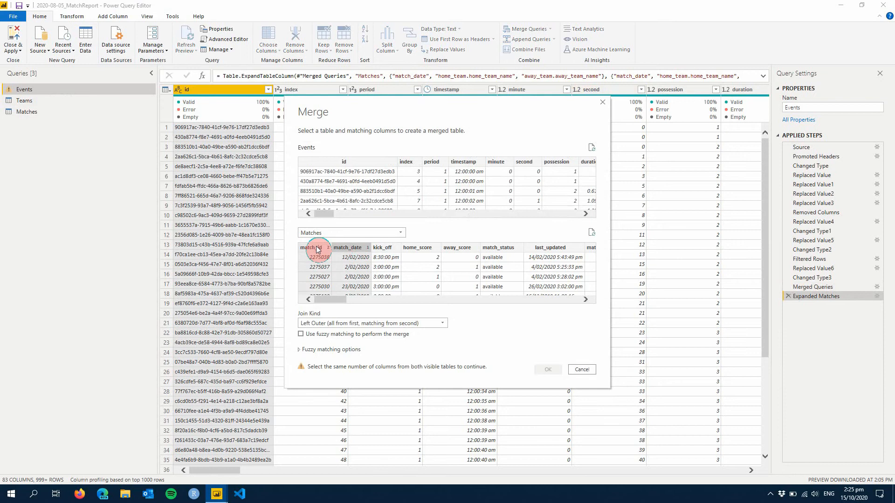
pyautogui.click(317, 249)
pyautogui.click(356, 248)
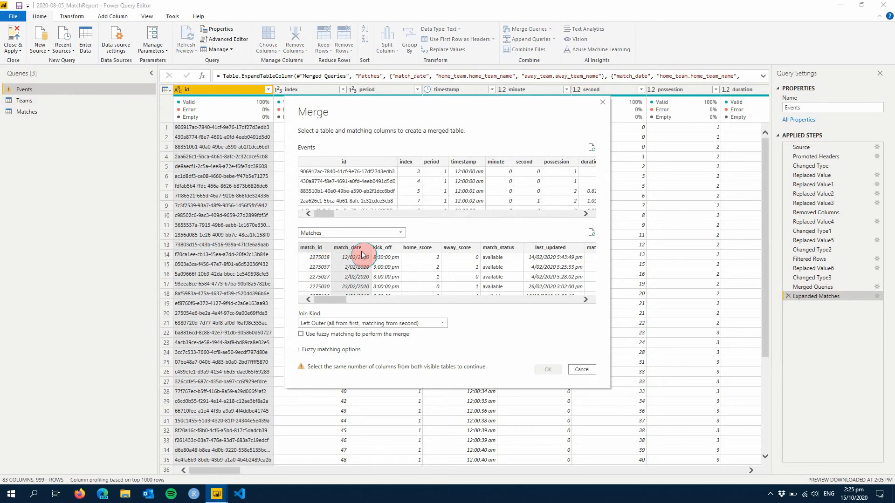
pyautogui.keyDown('ctrl'); pyautogui.click(310, 247); pyautogui.keyUp('ctrl')
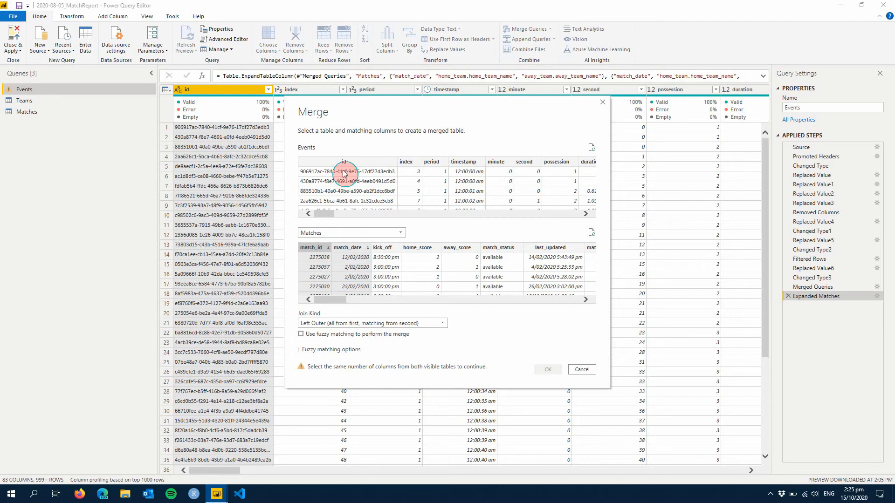
pyautogui.click(581, 368)
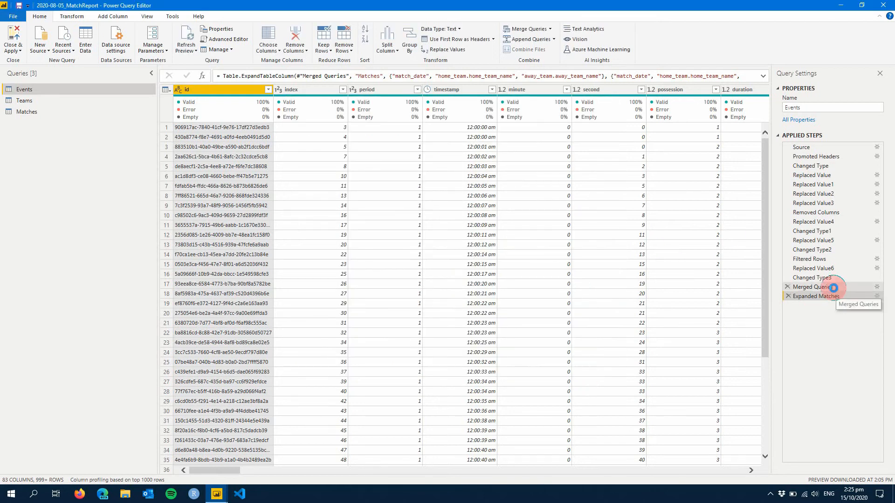
# - Inspect the Matches column's expansion options and the expanded date and team name columns, and close the Power Query Editor
pyautogui.click(834, 288)
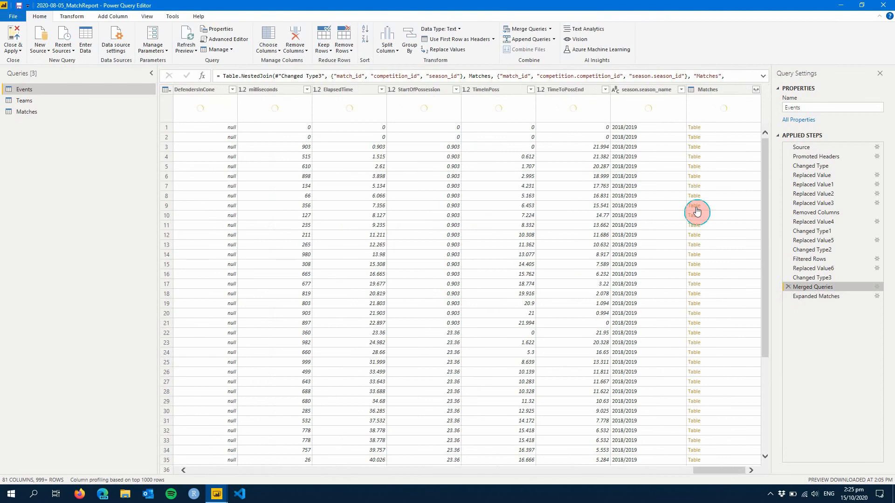
pyautogui.click(755, 89)
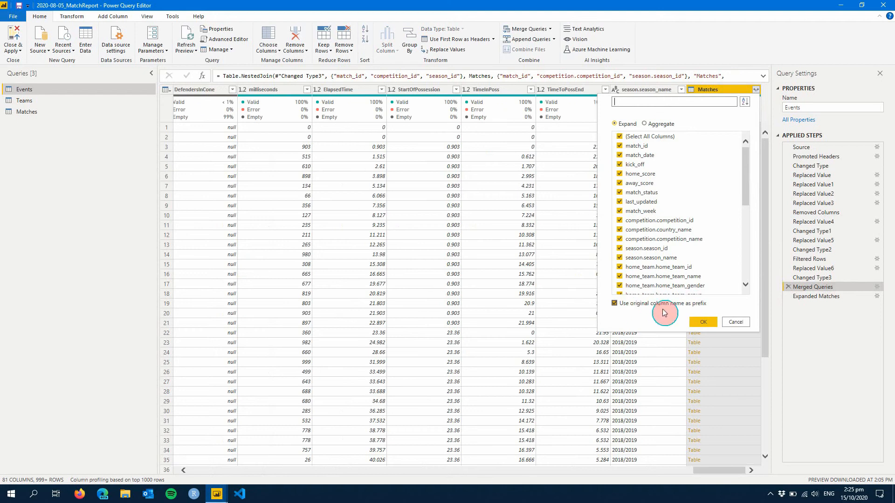
pyautogui.click(719, 318)
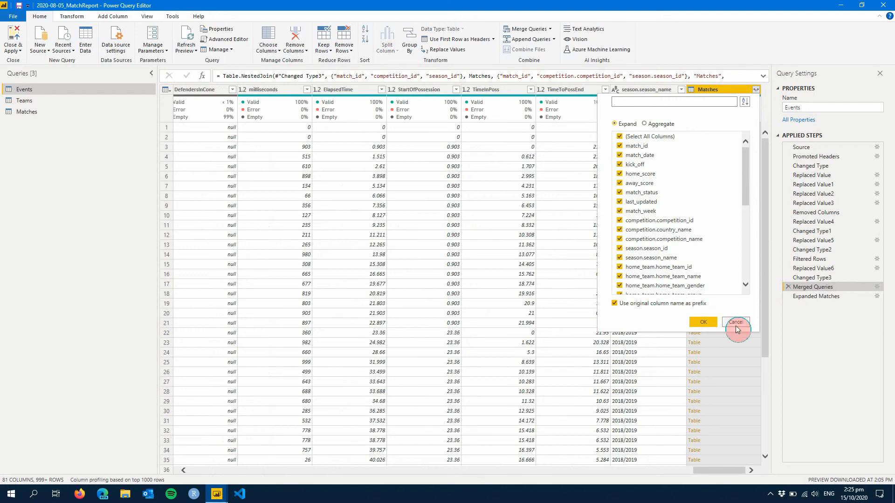
pyautogui.click(810, 301)
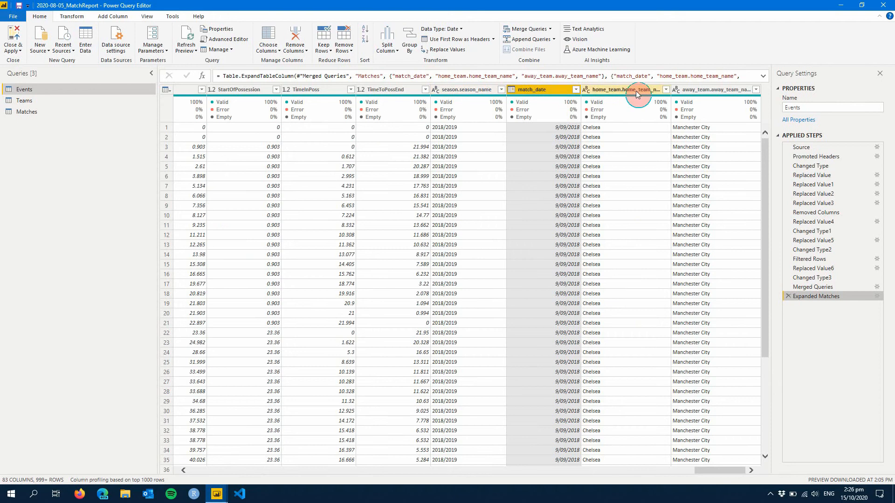
pyautogui.click(504, 489)
pyautogui.click(569, 262)
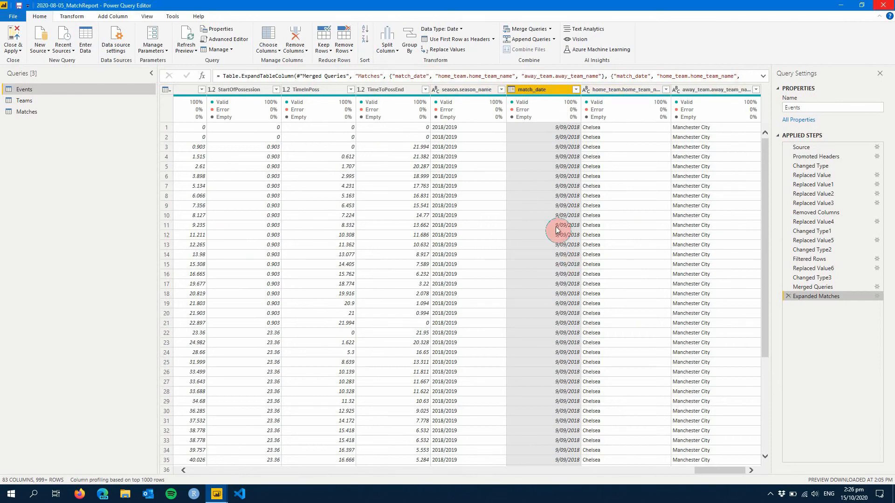
pyautogui.click(510, 242)
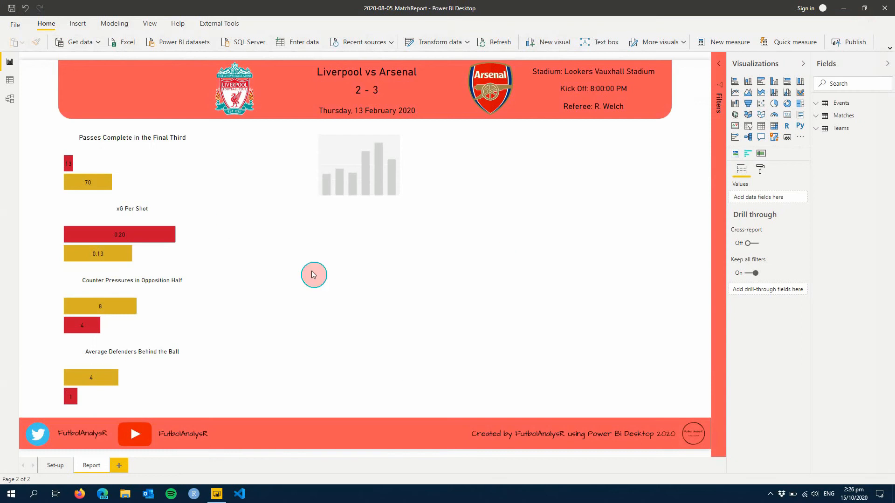
# - Examine how the Teams, Events and Matches tables are related in the data model, and return to the report
pyautogui.click(9, 100)
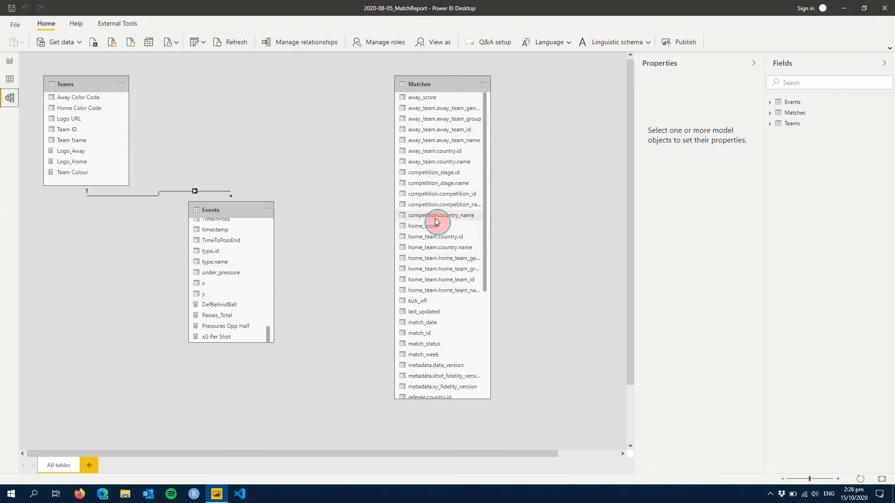
pyautogui.scroll(15, 234, 315)
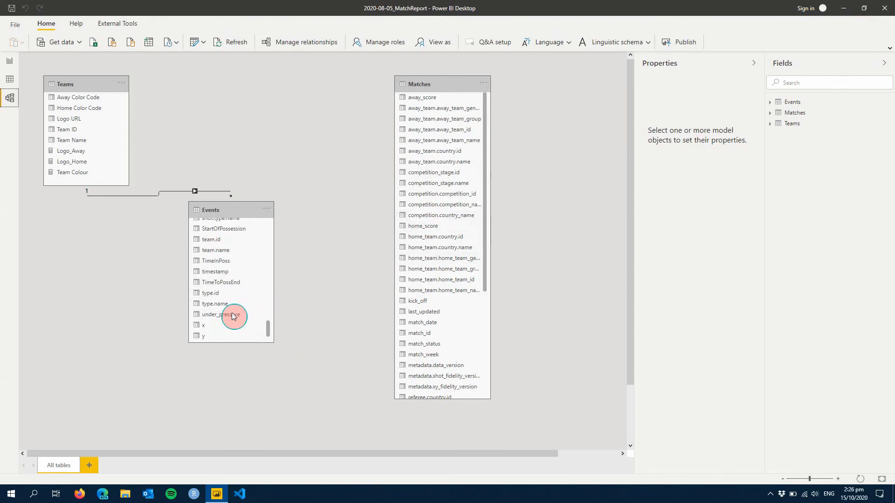
pyautogui.scroll(10, 233, 316)
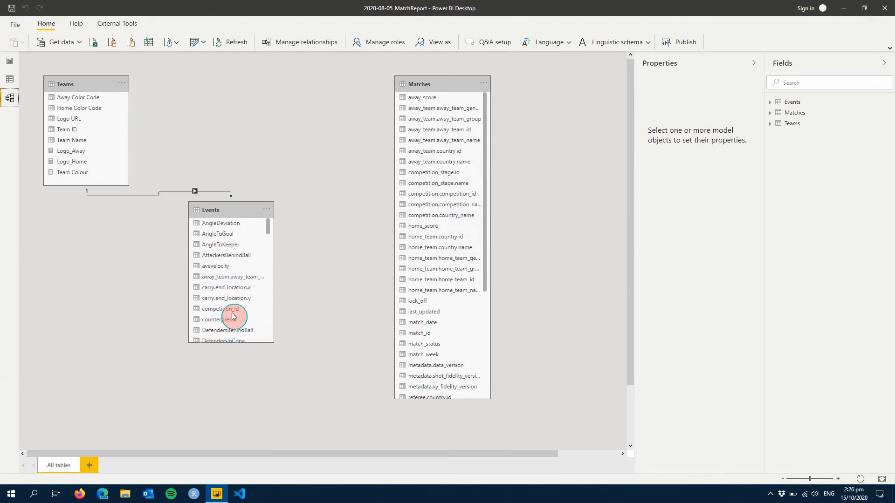
pyautogui.click(11, 62)
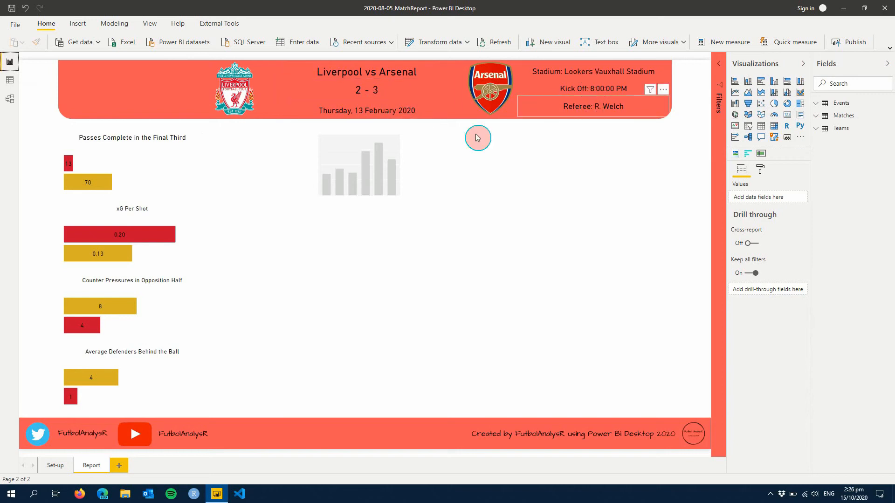
pyautogui.click(428, 109)
pyautogui.click(521, 217)
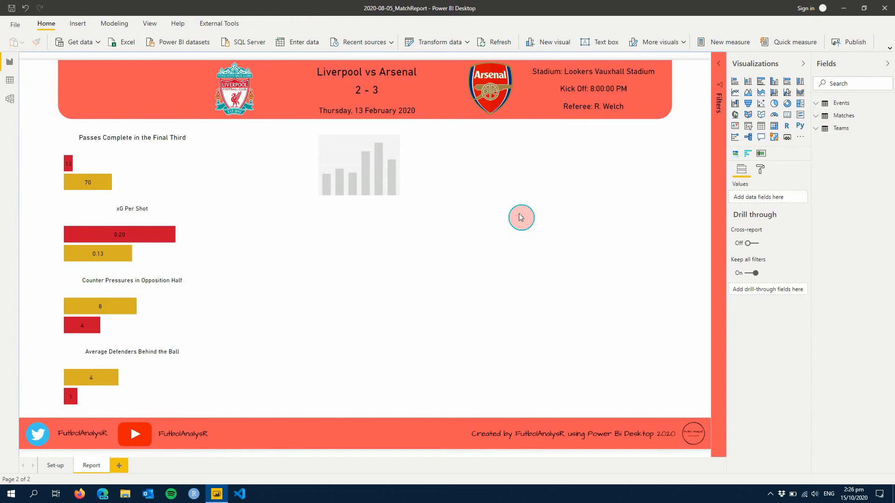
# - Check the fields behind the Season Selection and Match Selector slicers on the Set-up page, and return to the Report page
pyautogui.click(51, 469)
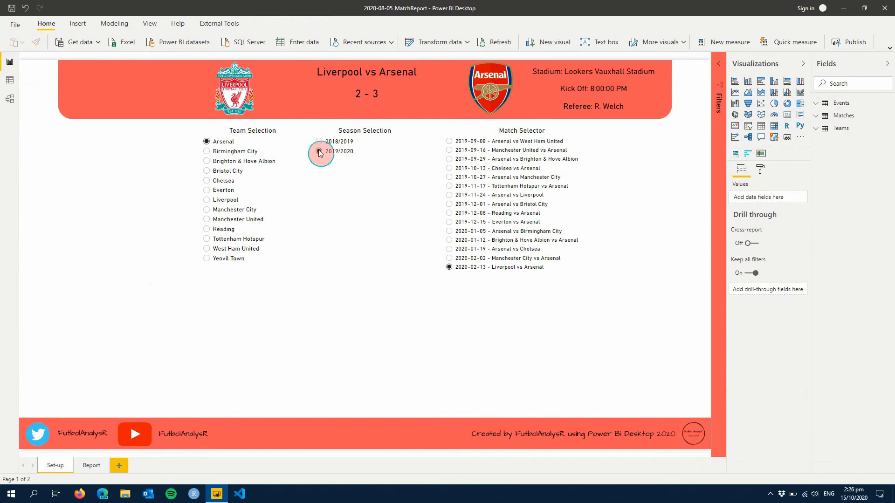
pyautogui.click(386, 134)
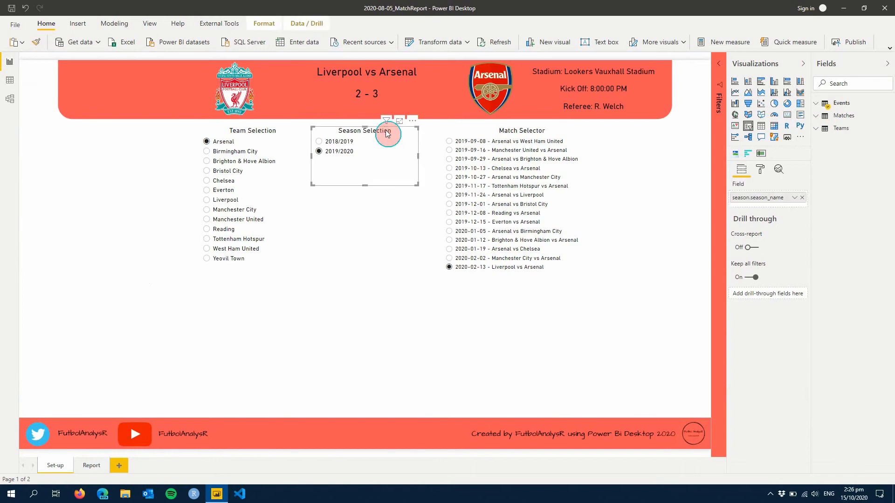
pyautogui.click(534, 135)
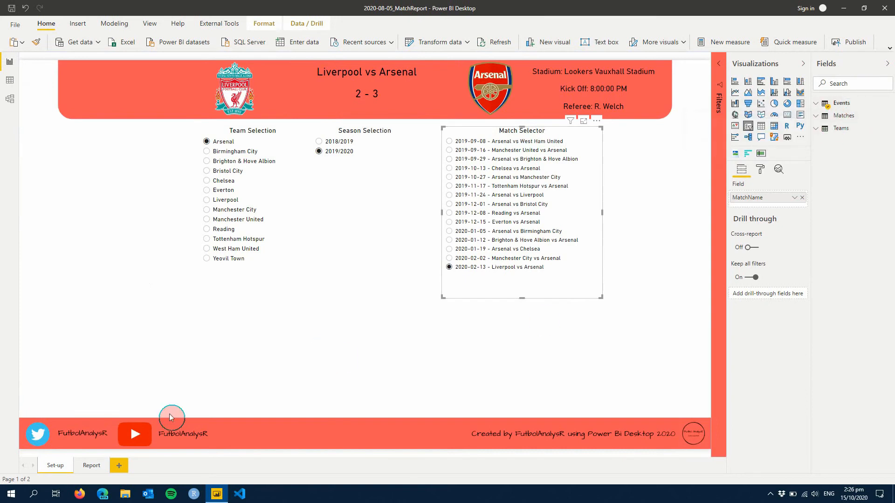
pyautogui.click(90, 466)
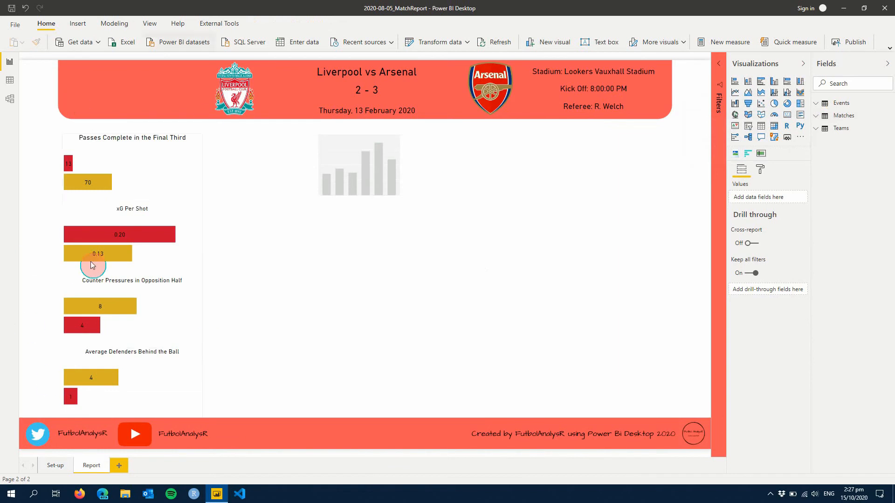
# - Select the empty column chart and expand the Events table's field list
pyautogui.click(350, 161)
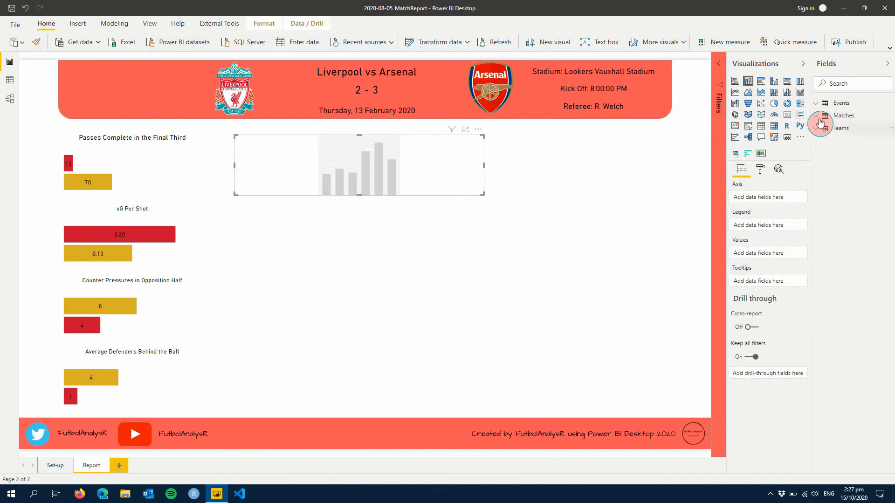
pyautogui.click(816, 107)
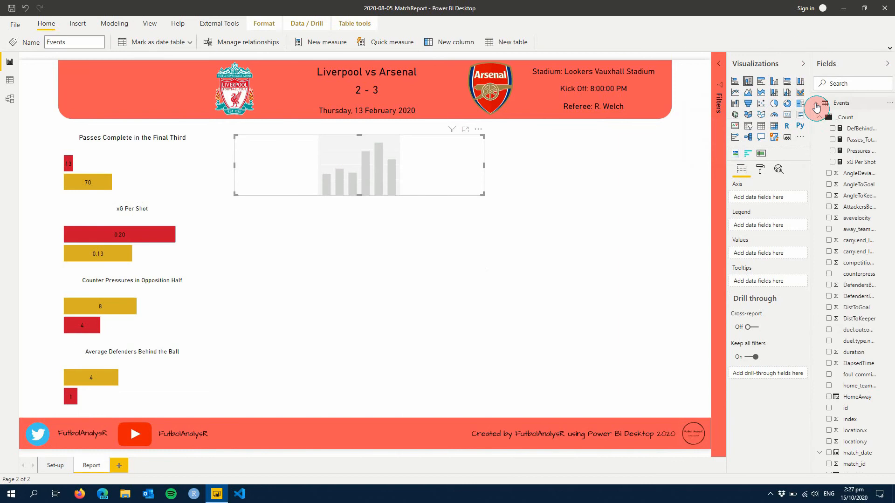
pyautogui.scroll(-7, 864, 372)
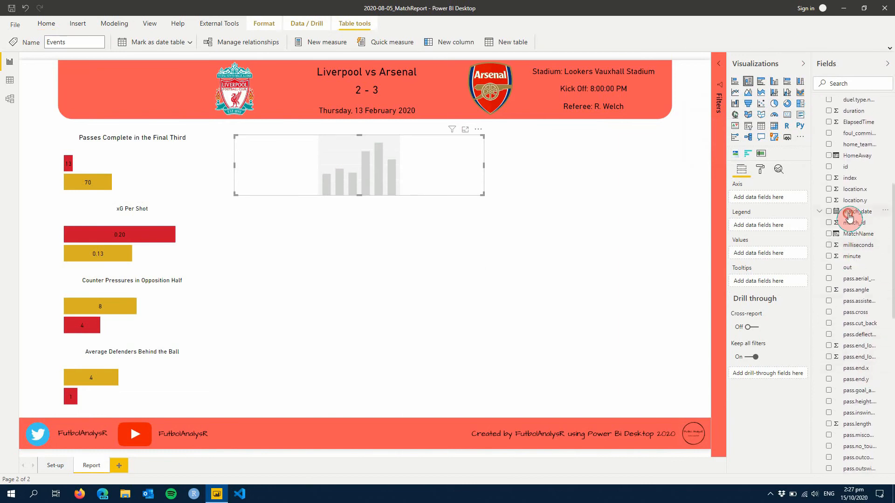
pyautogui.moveTo(849, 217); pyautogui.dragTo(781, 201)
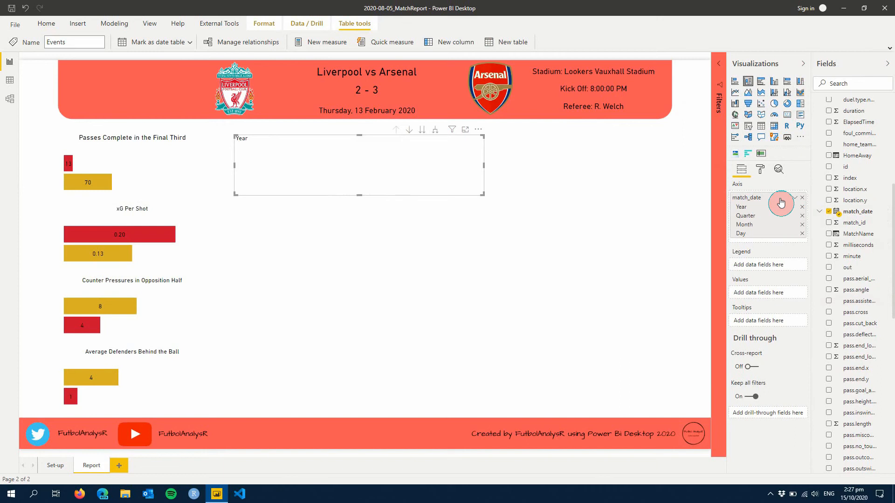
pyautogui.click(797, 199)
pyautogui.scroll(5, 856, 214)
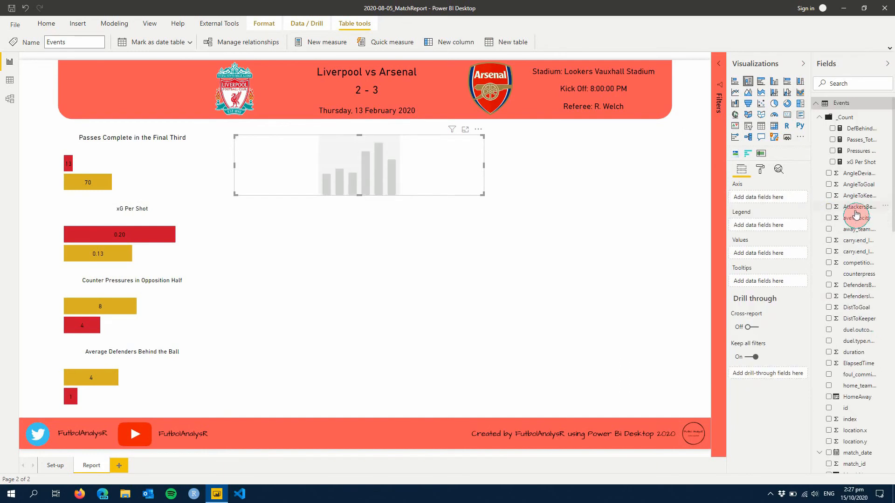
# - Put match_date from Events on the column chart's axis as the plain date instead of the date hierarchy
pyautogui.scroll(-4, 853, 264)
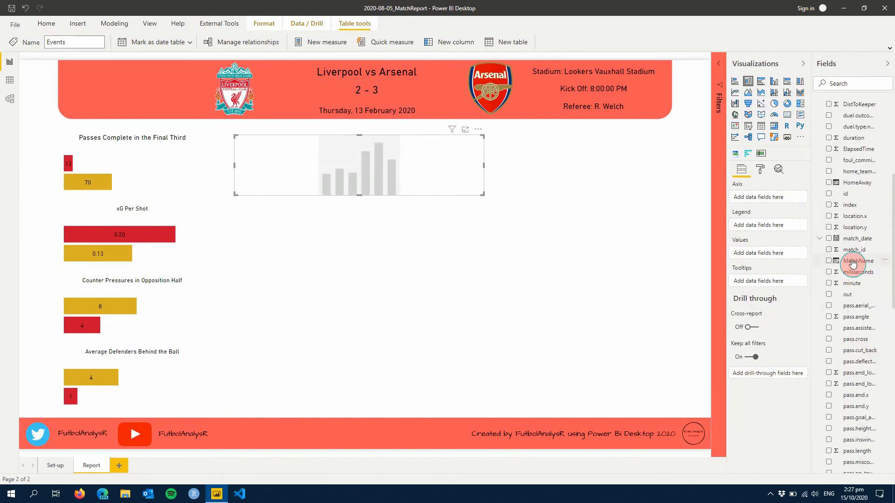
pyautogui.moveTo(852, 262); pyautogui.dragTo(792, 203)
pyautogui.click(794, 201)
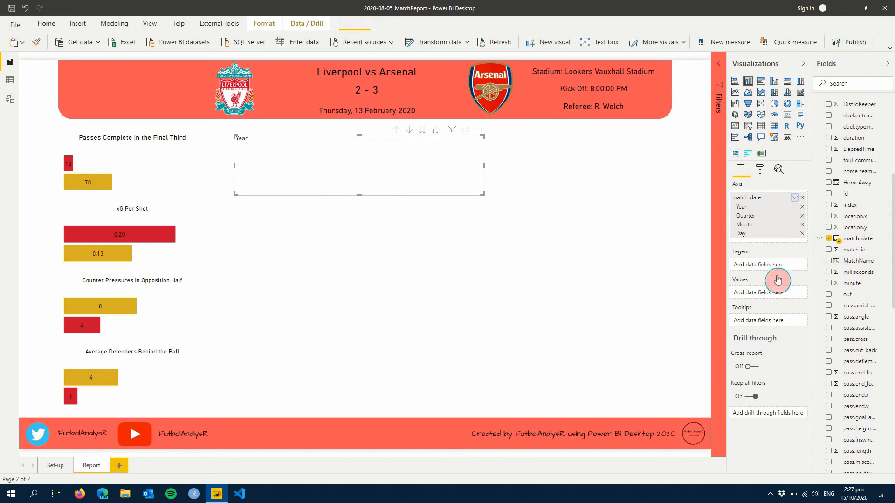
pyautogui.click(812, 259)
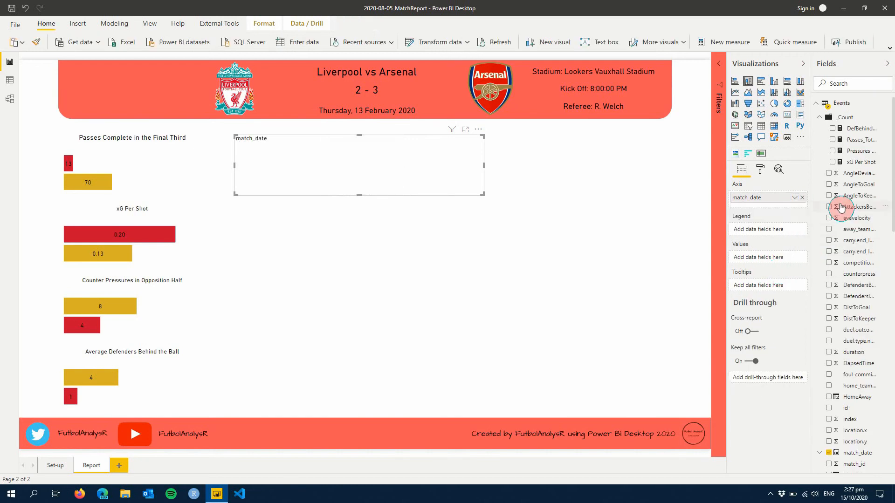
# - Add the Passes_Total measure to the column chart's values
pyautogui.click(847, 143)
pyautogui.moveTo(847, 143); pyautogui.dragTo(775, 259)
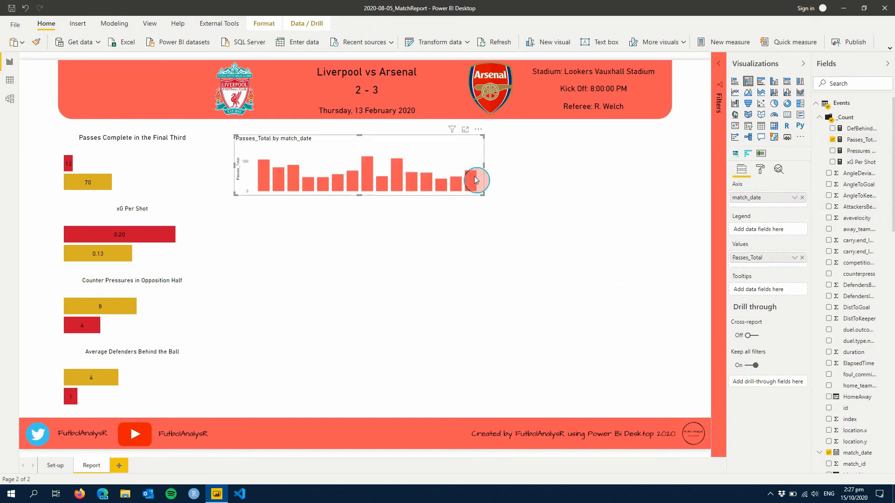
pyautogui.moveTo(475, 180)
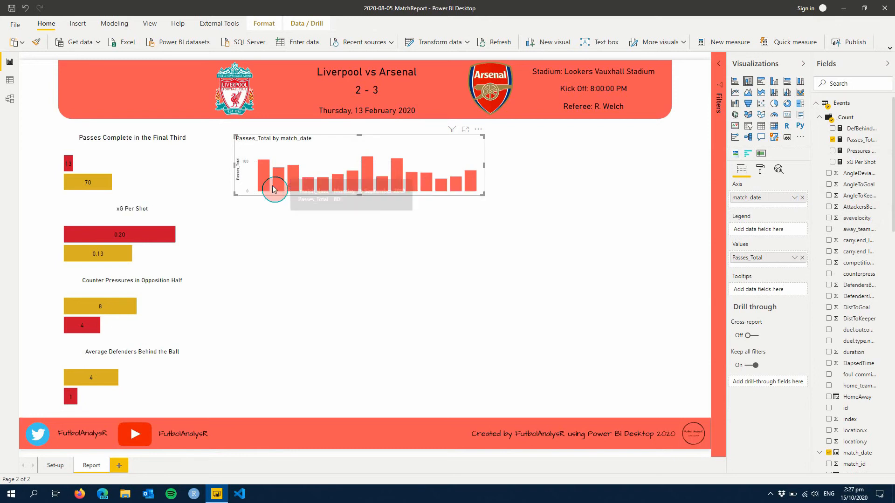
pyautogui.moveTo(267, 185)
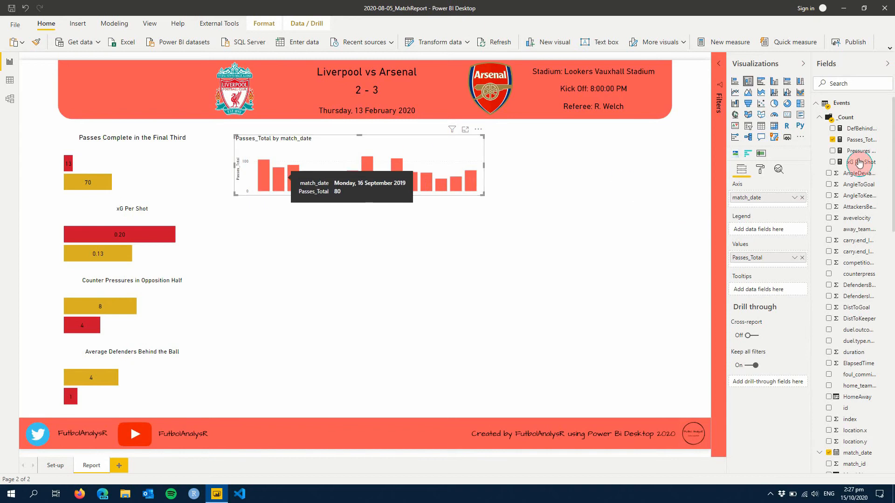
# - Examine the DAX formulas of the Passes_Total, Pressures Opp Half and xG Per Shot measures, and close the formula view
pyautogui.click(859, 141)
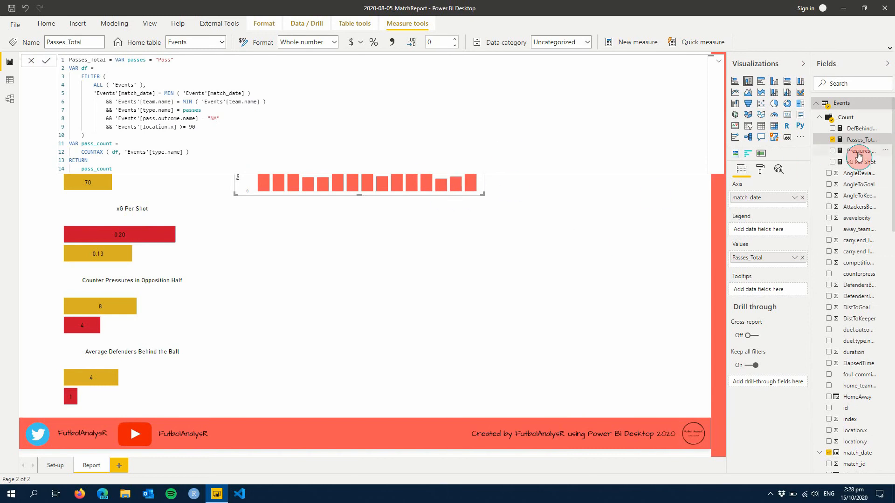
pyautogui.click(859, 154)
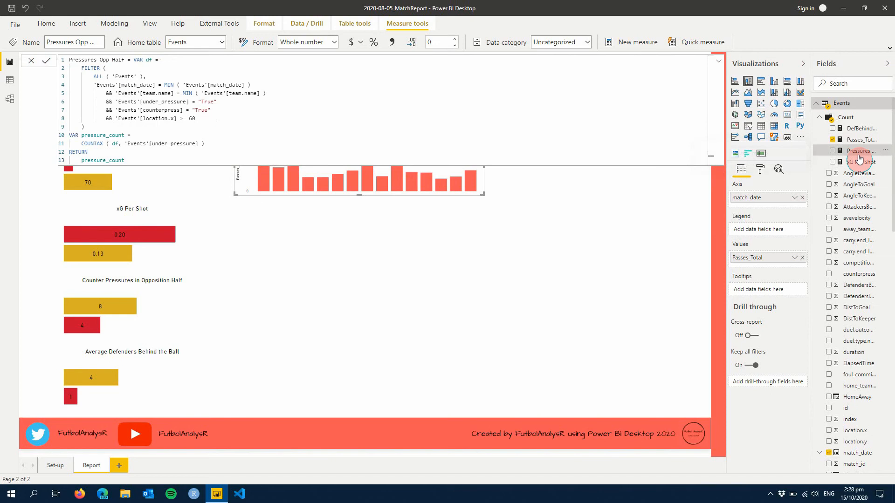
pyautogui.click(859, 162)
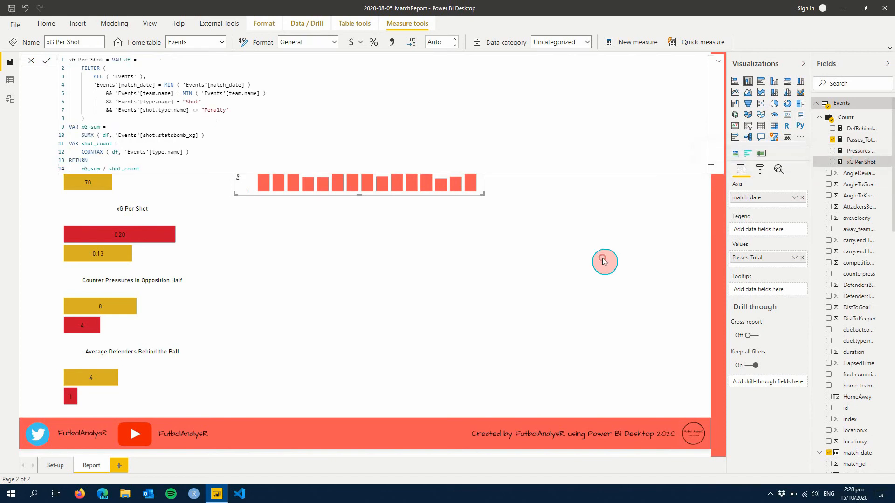
pyautogui.click(603, 261)
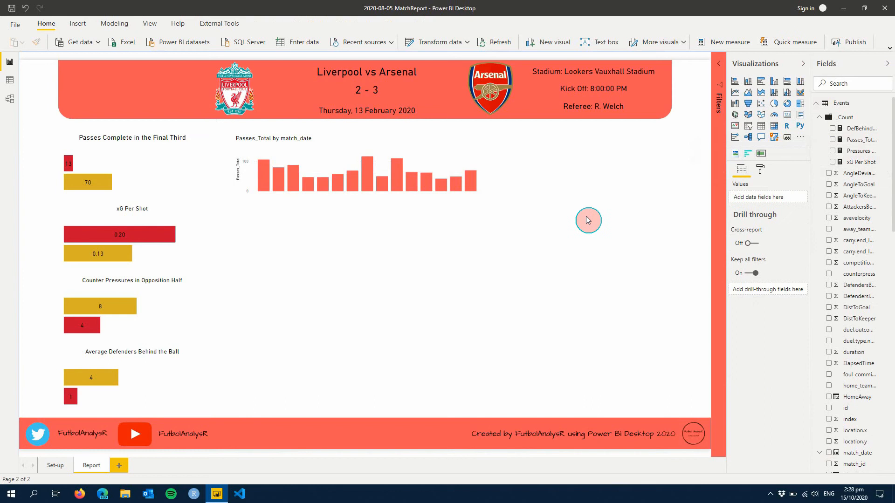
# - Filter the chart's match_date with a Top N filter showing the top 10 by Earliest match_date, and collapse the filter pane
pyautogui.click(434, 150)
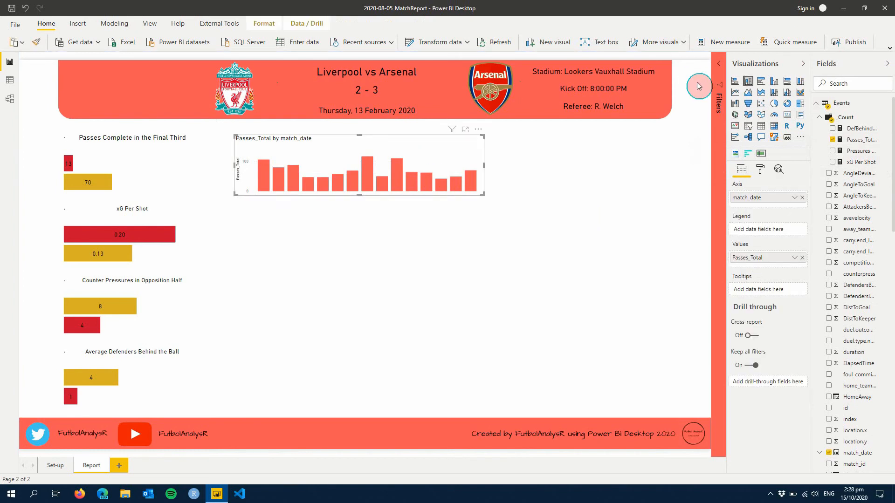
pyautogui.click(720, 65)
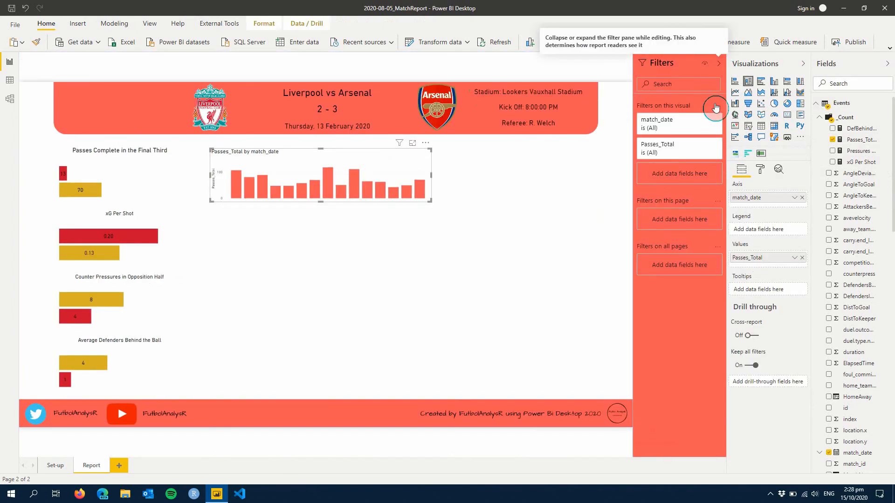
pyautogui.click(704, 122)
pyautogui.click(685, 153)
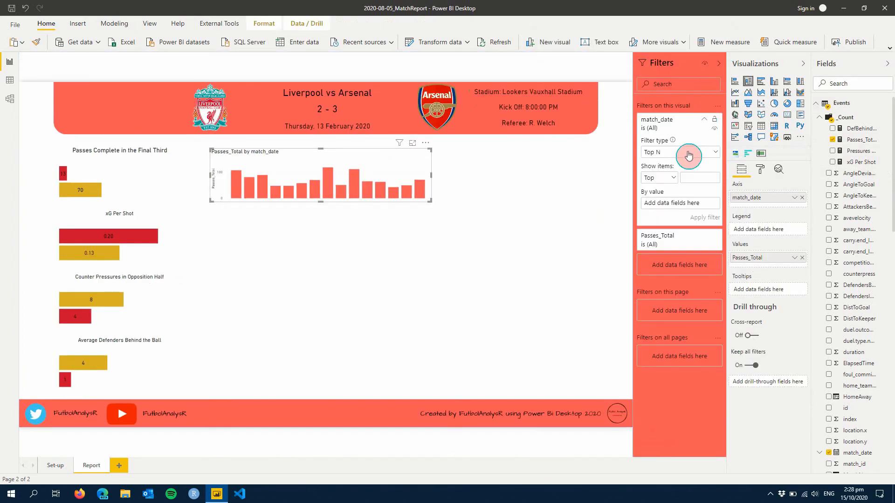
pyautogui.click(676, 167)
pyautogui.click(689, 180)
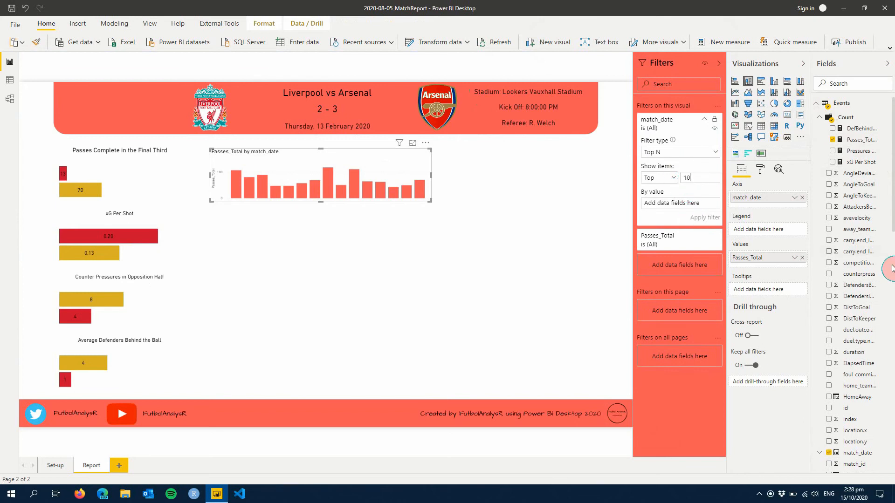
pyautogui.moveTo(855, 461); pyautogui.dragTo(694, 209)
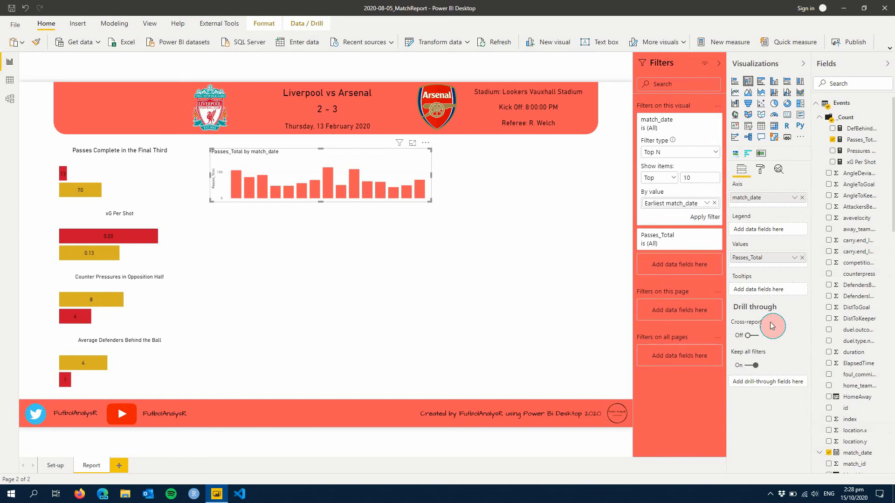
pyautogui.click(704, 217)
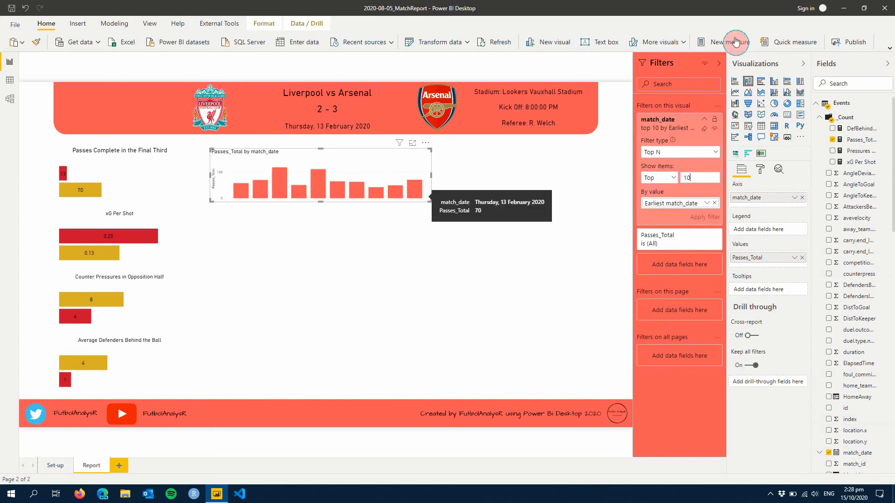
pyautogui.click(720, 67)
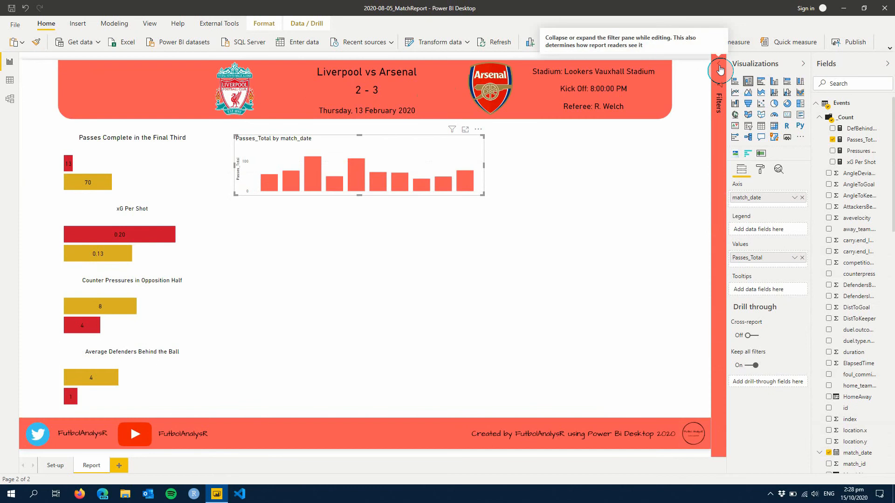
# - Set the column chart's title text to "Passes Complete by Match Date"
pyautogui.click(767, 172)
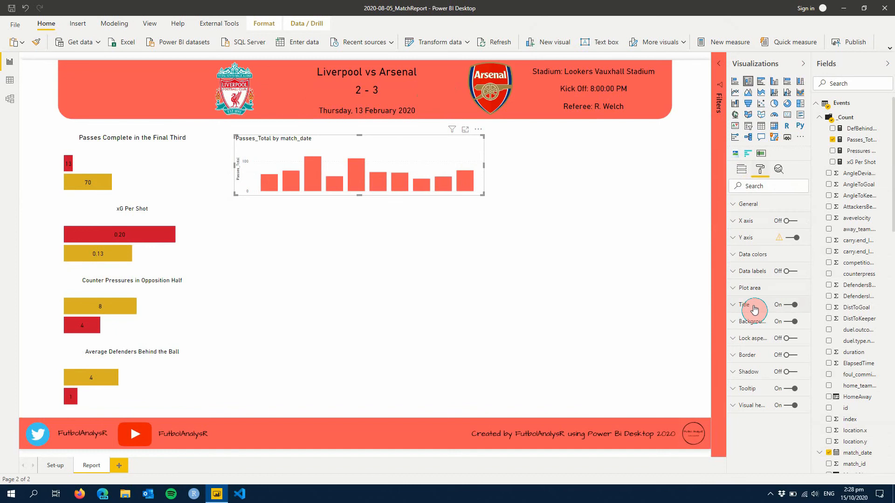
pyautogui.click(754, 307)
pyautogui.click(750, 332)
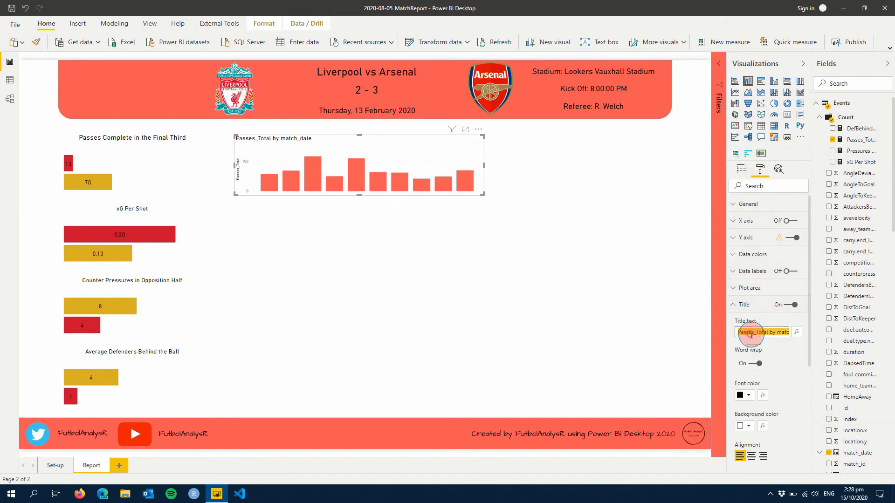
pyautogui.write('Pas')
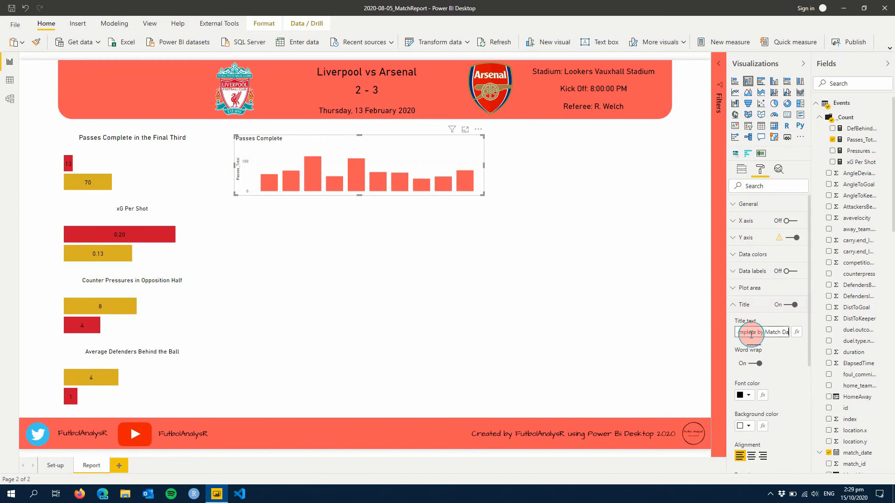
# - Centre the chart title and set its text size to 16 pt
pyautogui.click(751, 455)
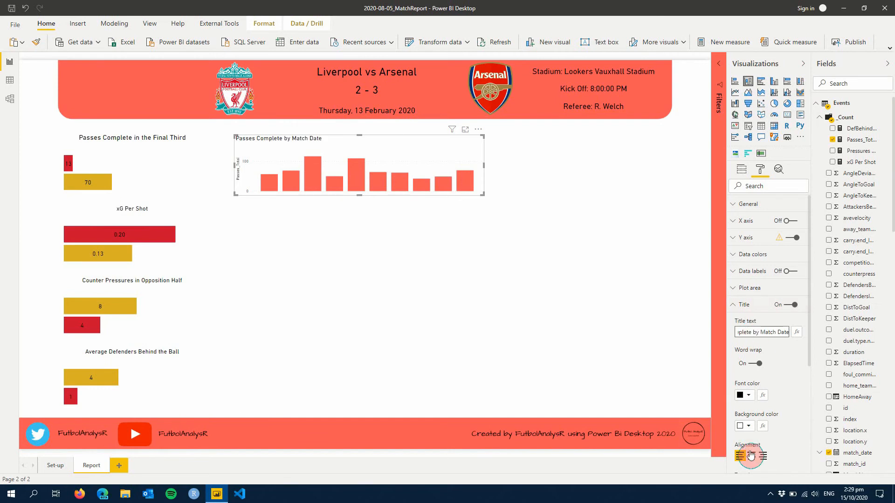
pyautogui.scroll(-3, 792, 428)
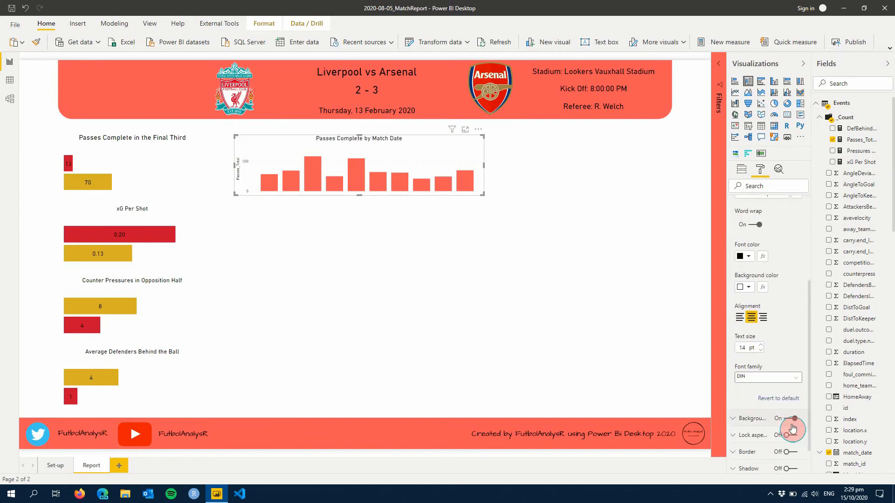
pyautogui.click(760, 346)
pyautogui.click(759, 346)
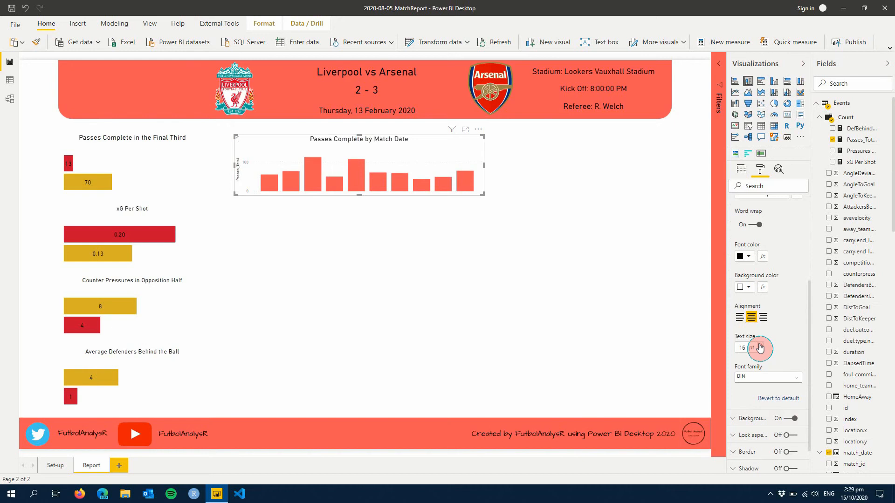
pyautogui.scroll(5, 773, 300)
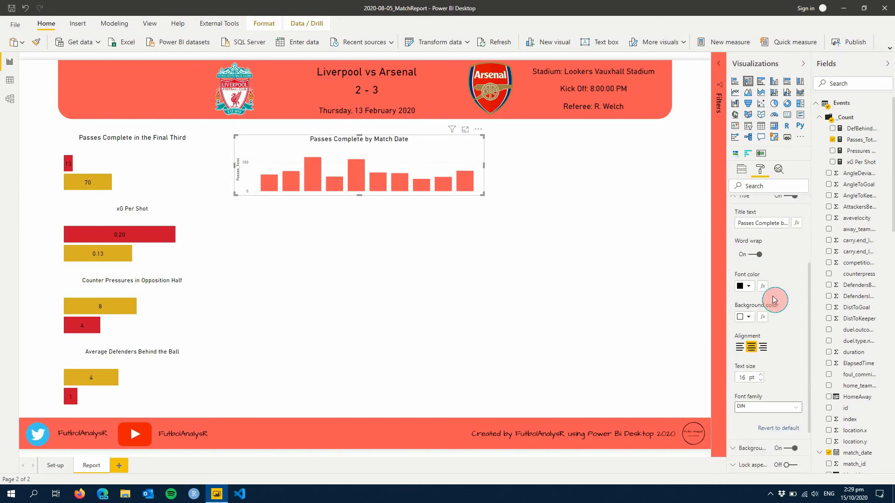
pyautogui.click(753, 316)
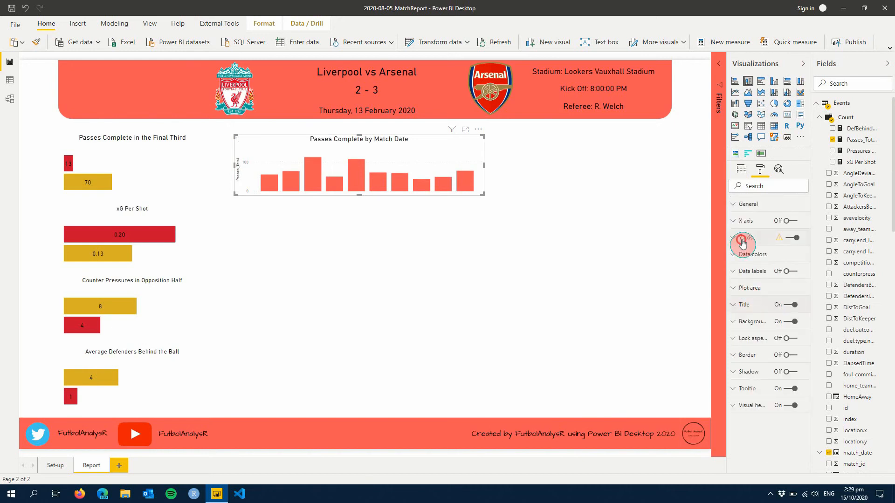
# - Turn off the gridlines of the chart's Y axis
pyautogui.click(741, 238)
pyautogui.click(779, 338)
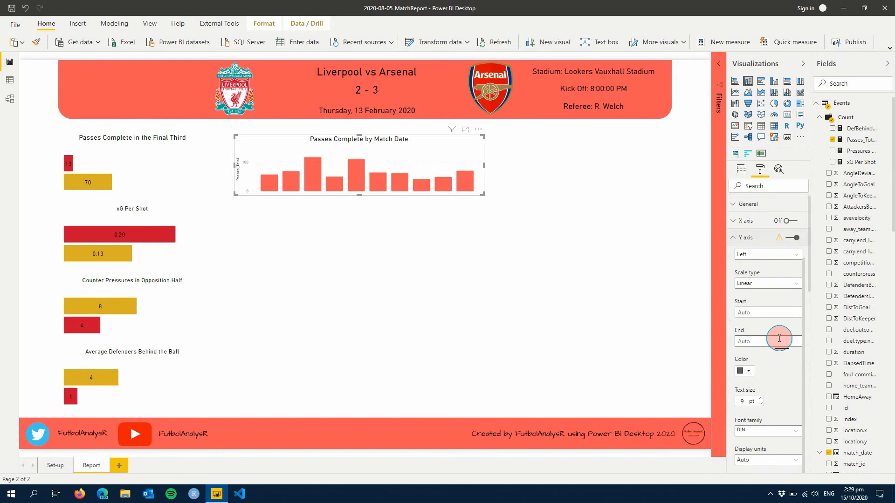
pyautogui.scroll(-8, 778, 339)
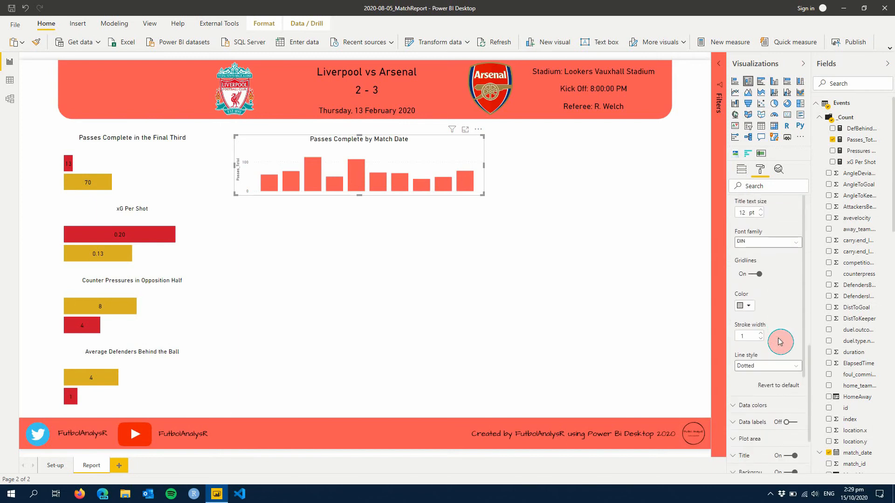
pyautogui.click(758, 274)
# - Set the Y axis title to "Passes Total" with a title text size of 14 pt
pyautogui.scroll(5, 794, 344)
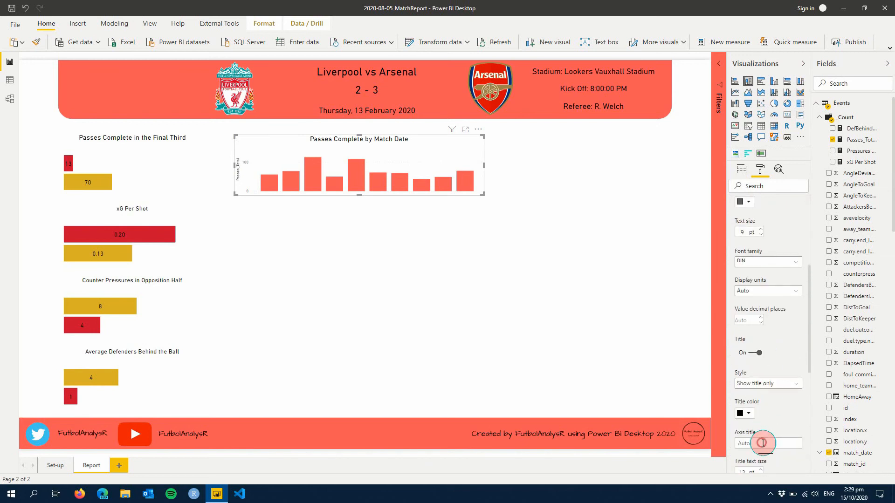
pyautogui.click(762, 443)
pyautogui.scroll(-2, 763, 441)
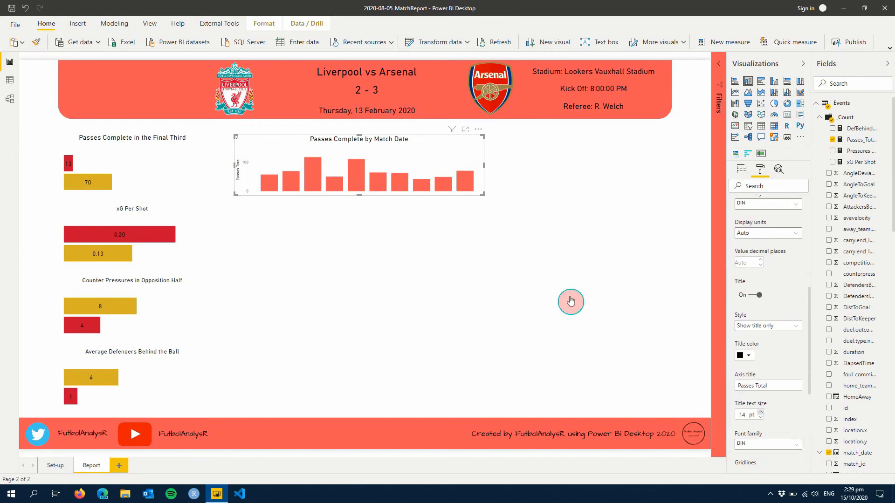
pyautogui.scroll(8, 800, 312)
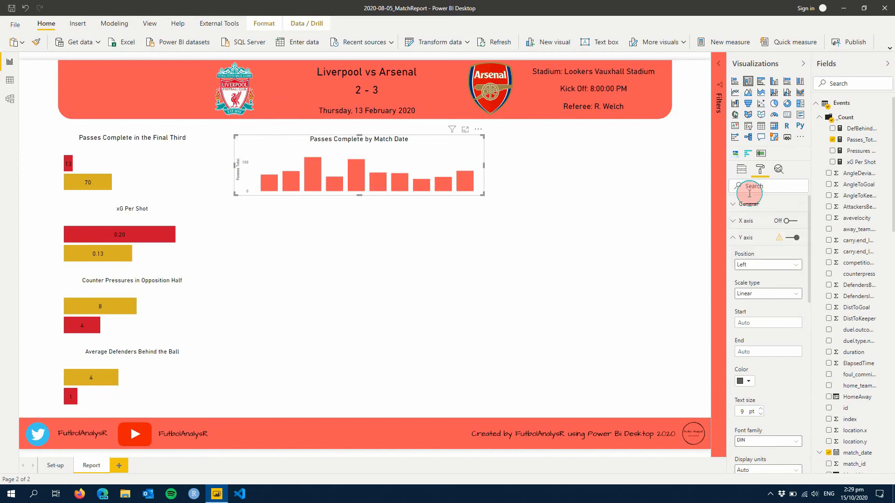
# - Turn off the responsive option of the passes column chart and set its Y axis text size to 12 pt
pyautogui.click(748, 204)
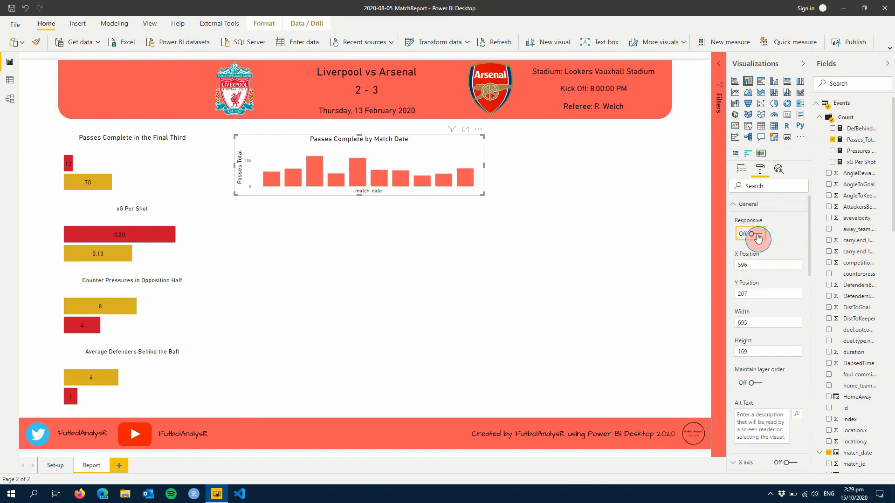
pyautogui.click(759, 204)
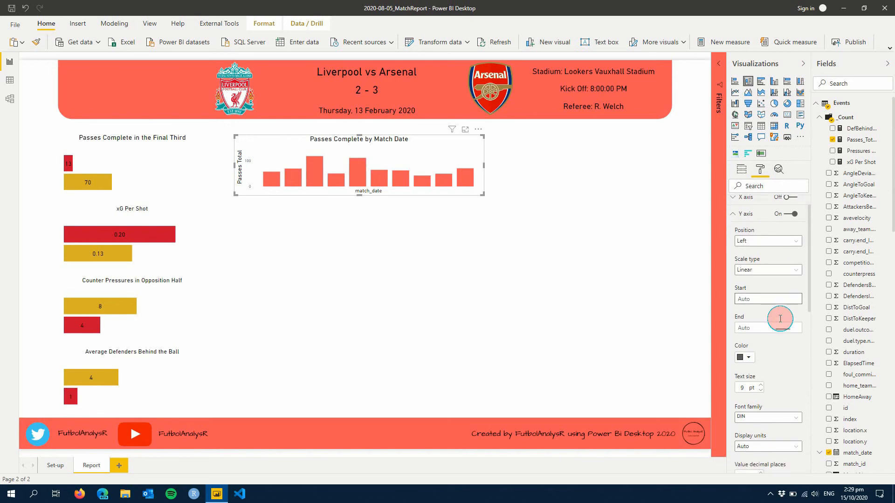
pyautogui.scroll(-5, 769, 403)
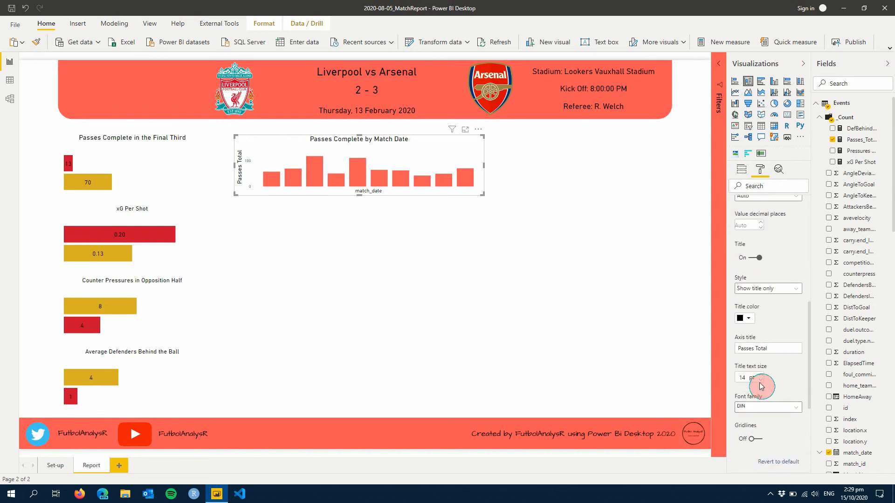
pyautogui.scroll(5, 761, 384)
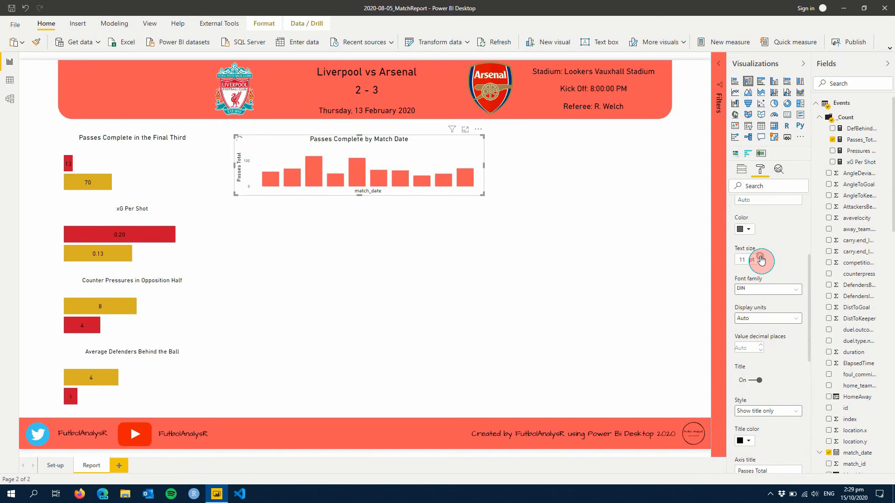
pyautogui.click(760, 257)
pyautogui.click(761, 262)
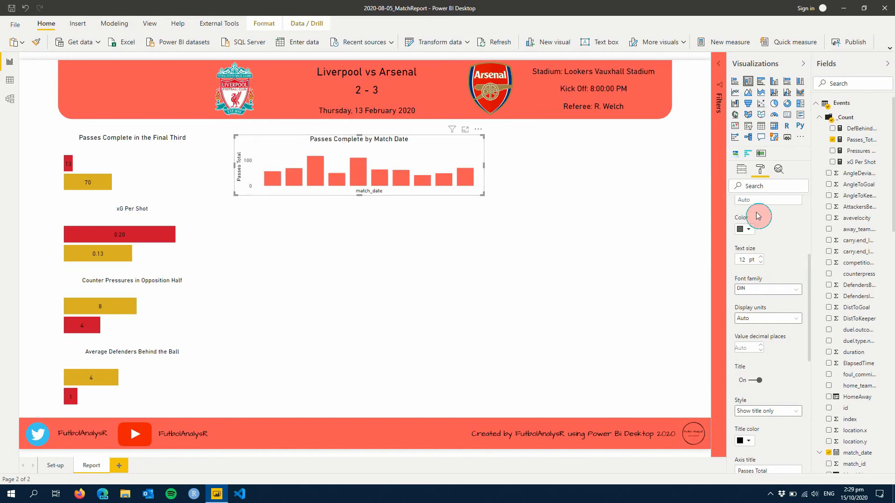
pyautogui.scroll(4, 757, 217)
pyautogui.click(747, 238)
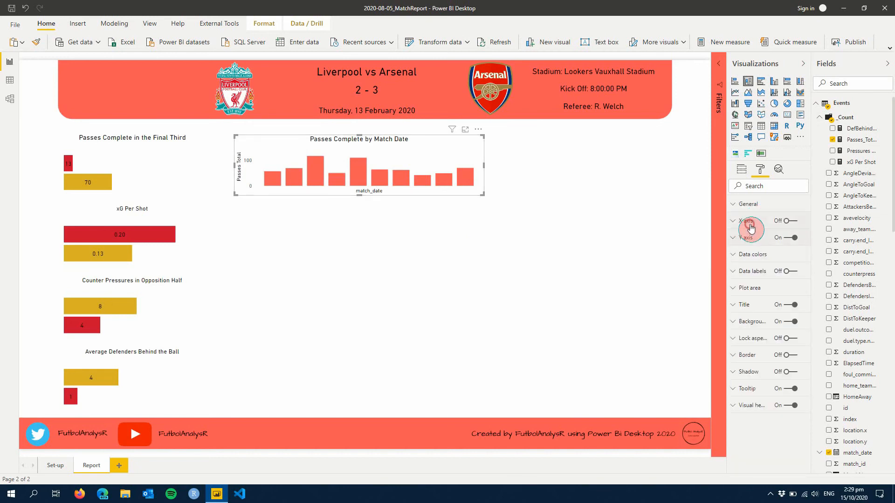
# - Turn off the X axis title of the passes column chart
pyautogui.click(749, 223)
pyautogui.scroll(-5, 776, 343)
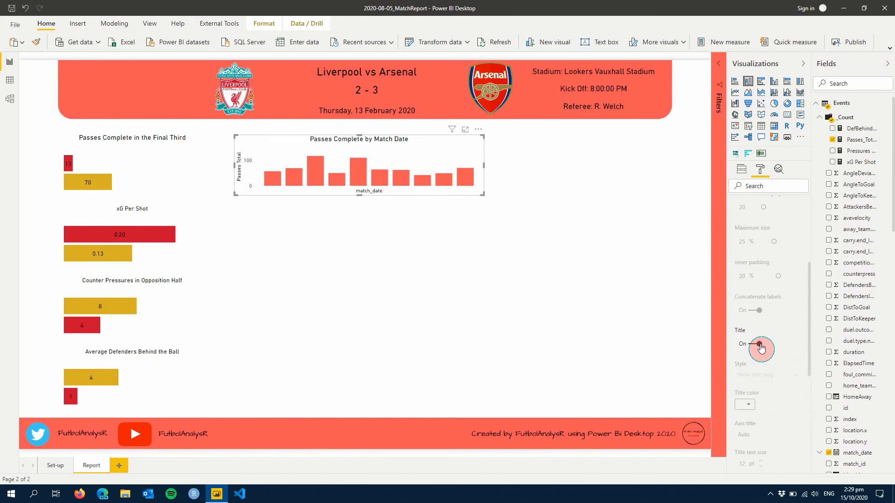
pyautogui.click(759, 344)
pyautogui.scroll(3, 762, 348)
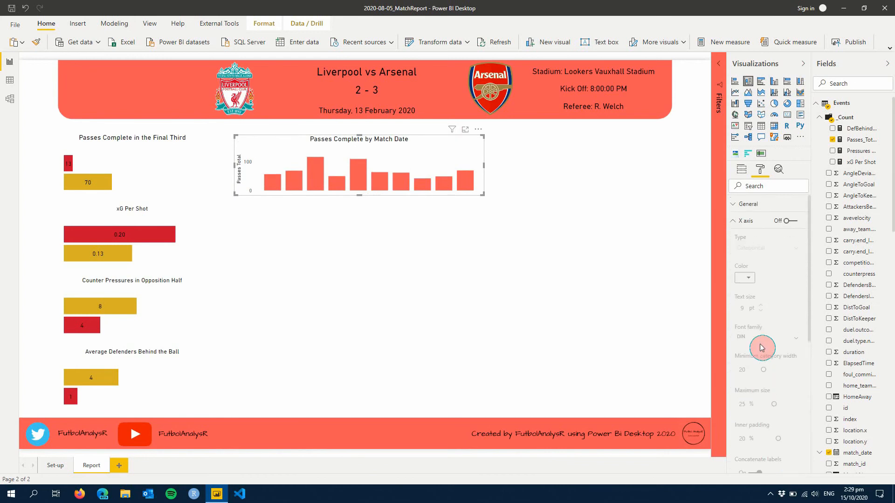
pyautogui.click(745, 221)
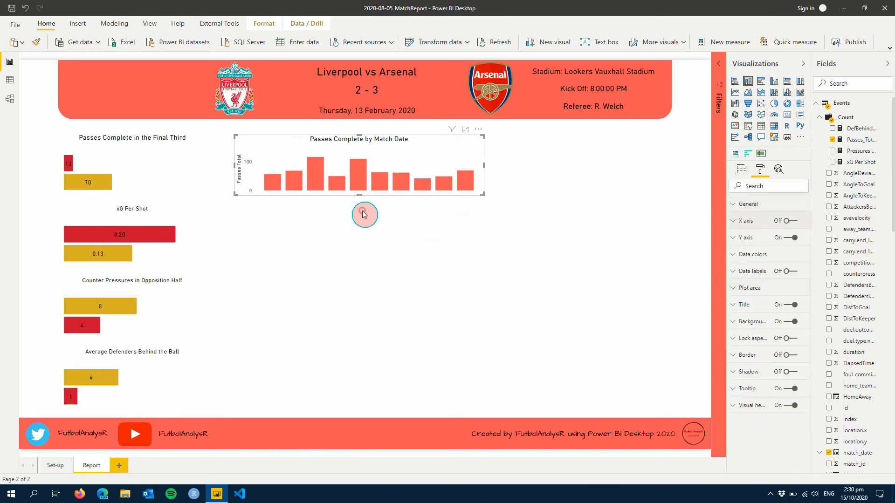
# - Turn on data labels for the Passes Complete by Match Date chart and colour them black
pyautogui.click(547, 215)
pyautogui.click(455, 142)
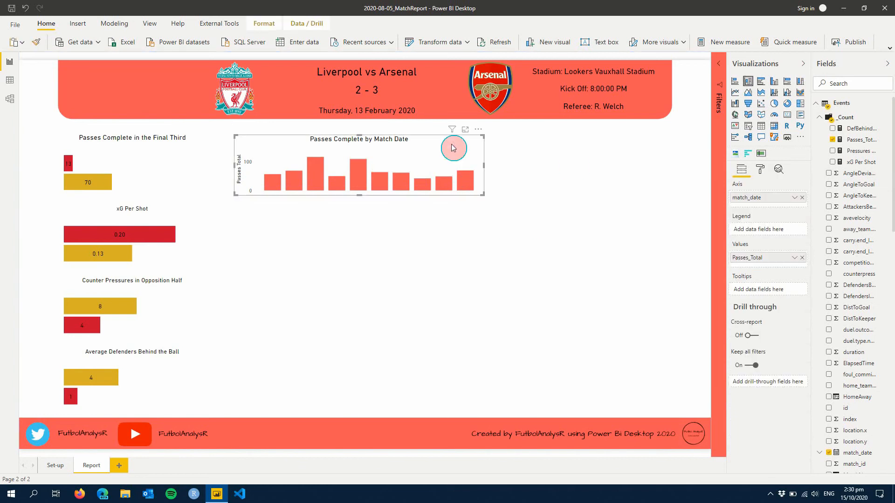
pyautogui.click(760, 171)
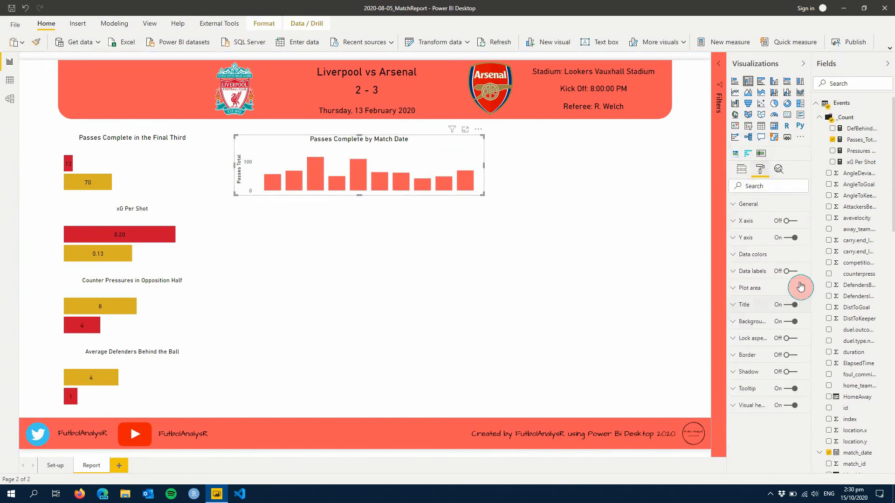
pyautogui.click(761, 276)
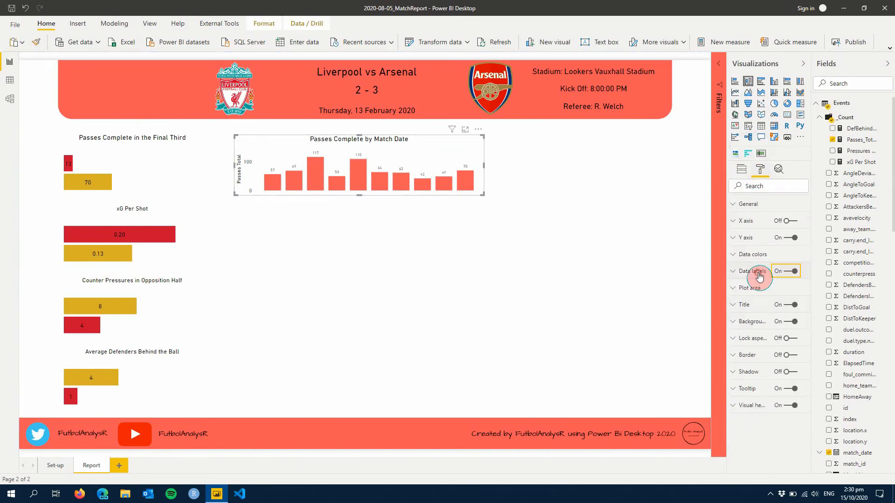
pyautogui.click(749, 303)
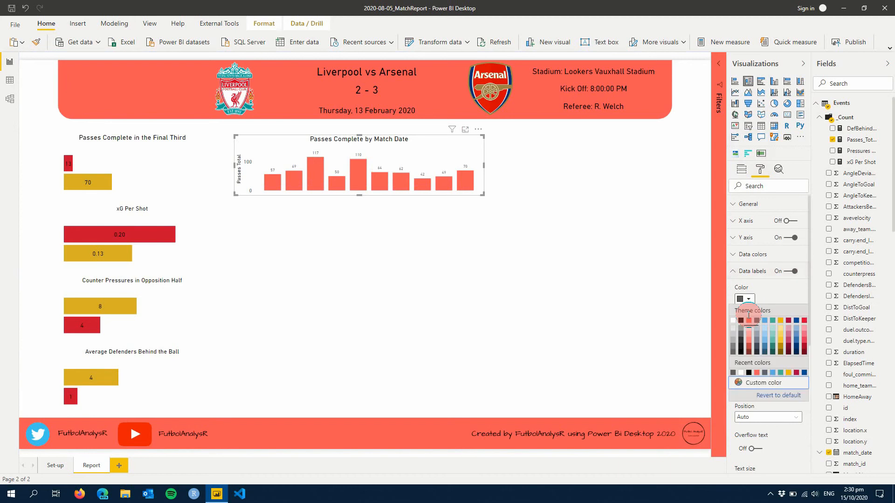
pyautogui.click(741, 317)
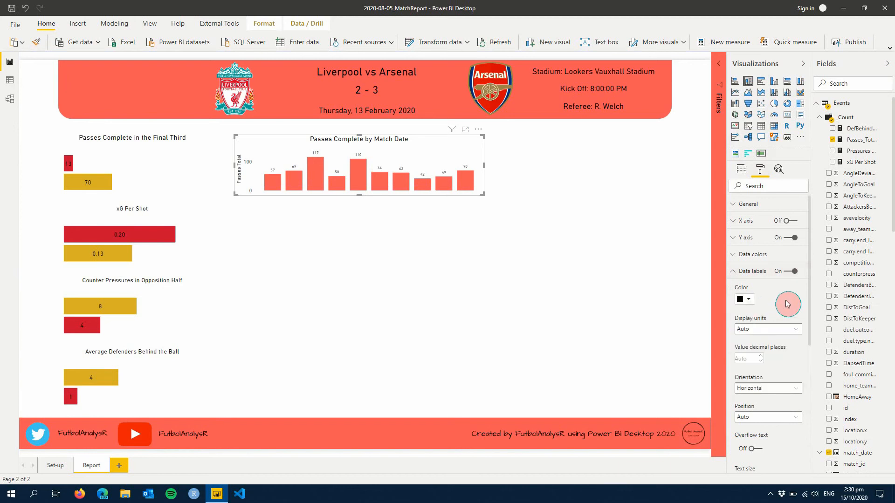
# - Set the text size of the passes chart's data labels to 12 pt
pyautogui.scroll(-3, 787, 304)
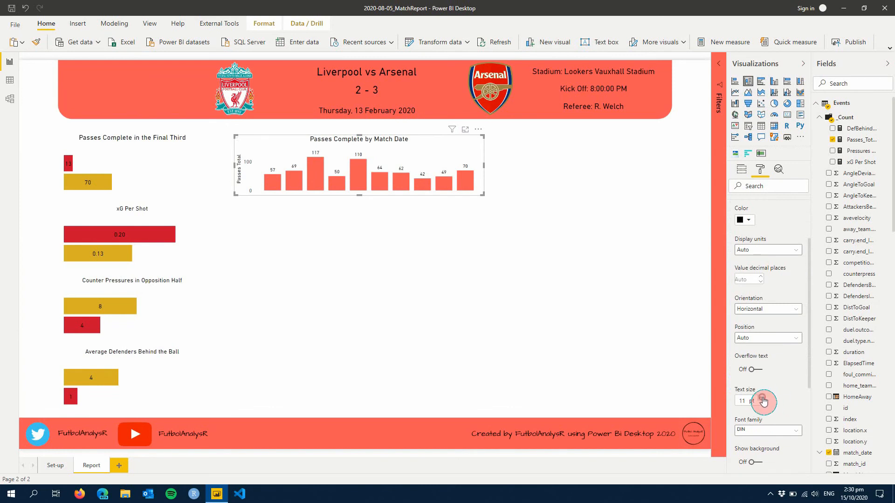
pyautogui.click(761, 399)
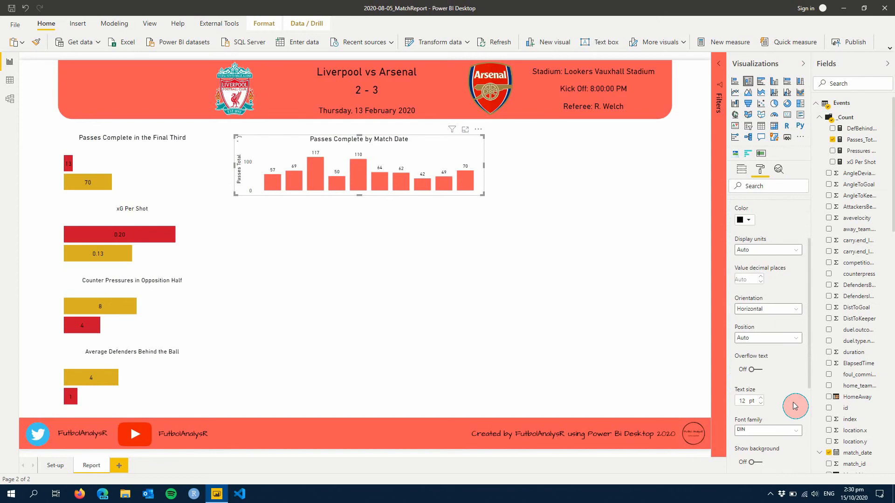
pyautogui.scroll(-3, 795, 406)
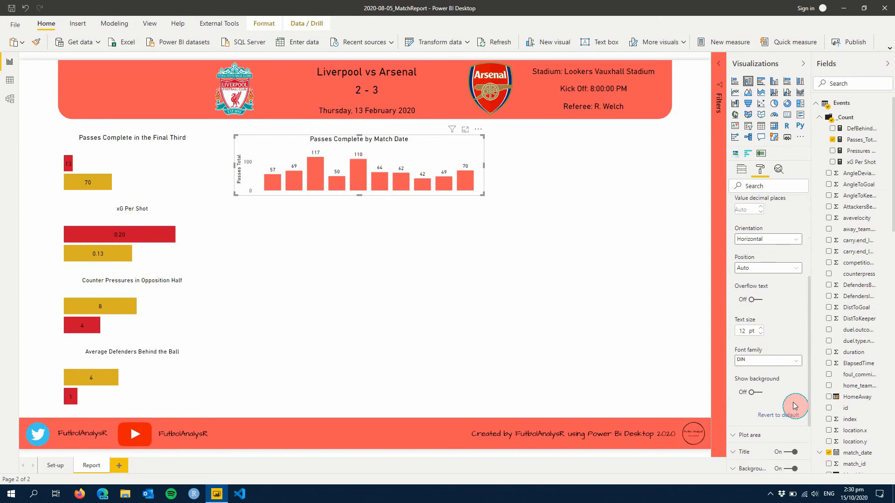
pyautogui.scroll(6, 795, 407)
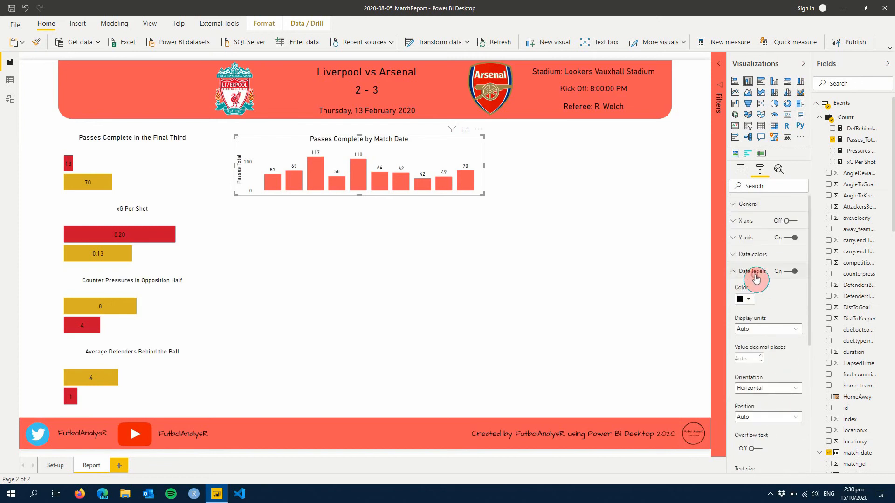
pyautogui.click(755, 275)
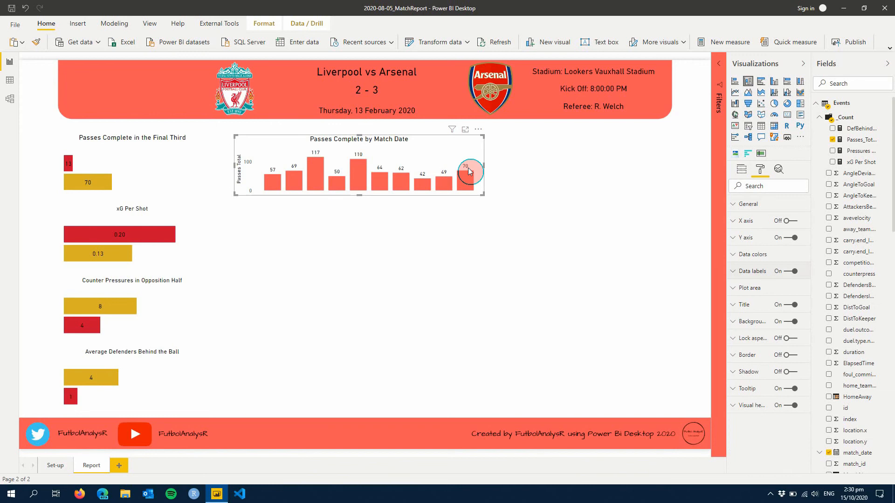
pyautogui.click(784, 174)
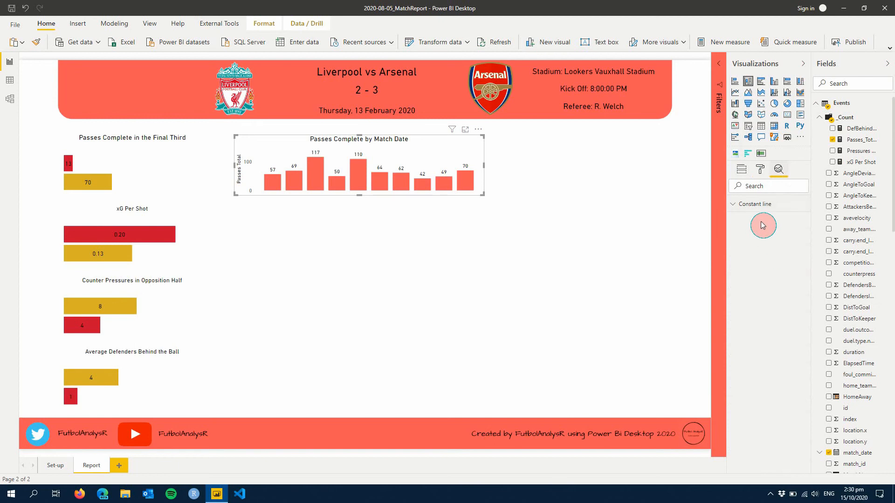
pyautogui.click(760, 171)
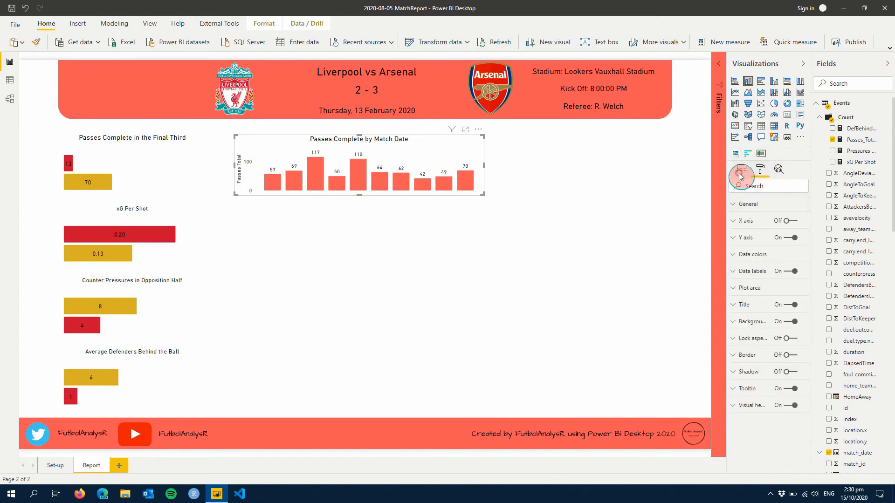
pyautogui.click(741, 172)
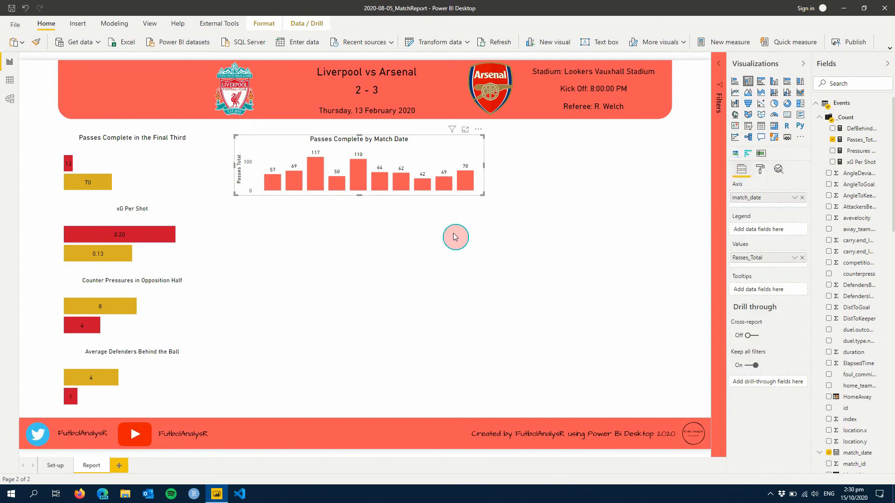
pyautogui.click(460, 250)
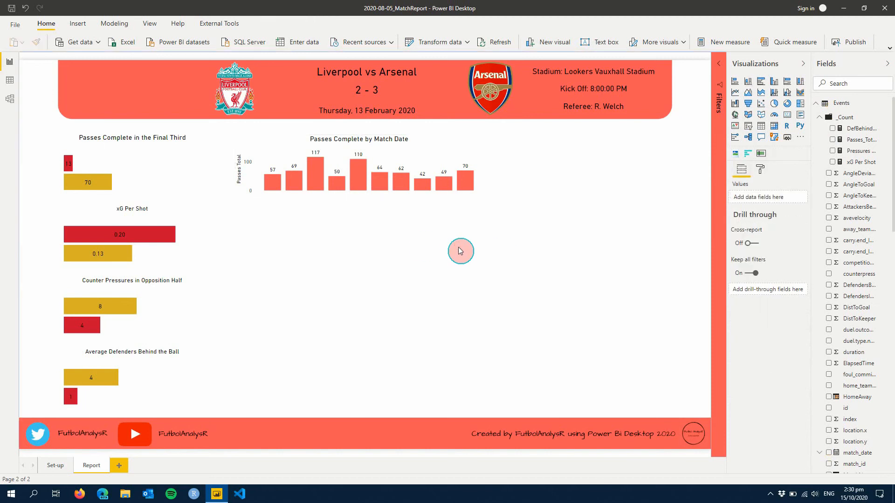
# - Unhide the ByMatch group of charts on the report page and close the list of page objects
pyautogui.click(149, 24)
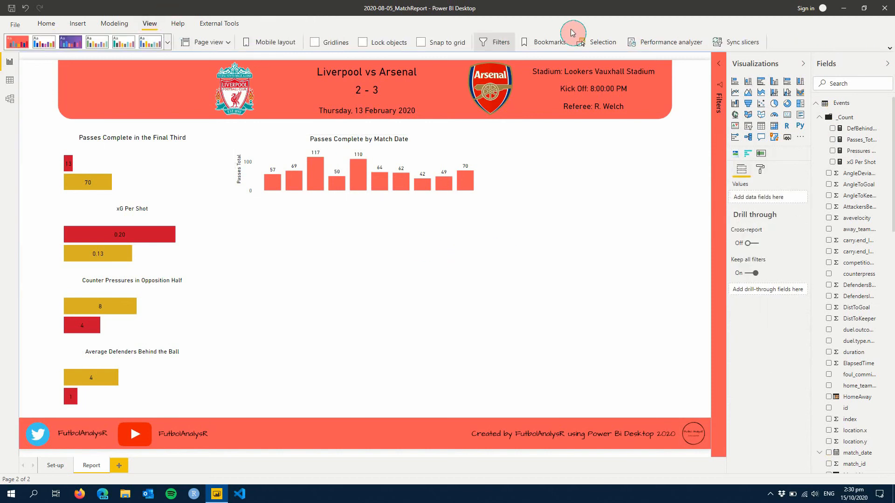
pyautogui.click(607, 46)
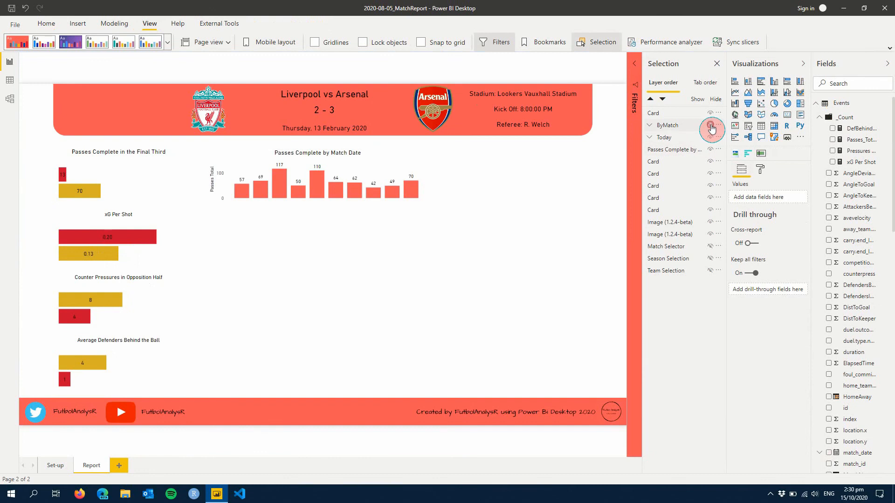
pyautogui.click(710, 125)
pyautogui.click(719, 66)
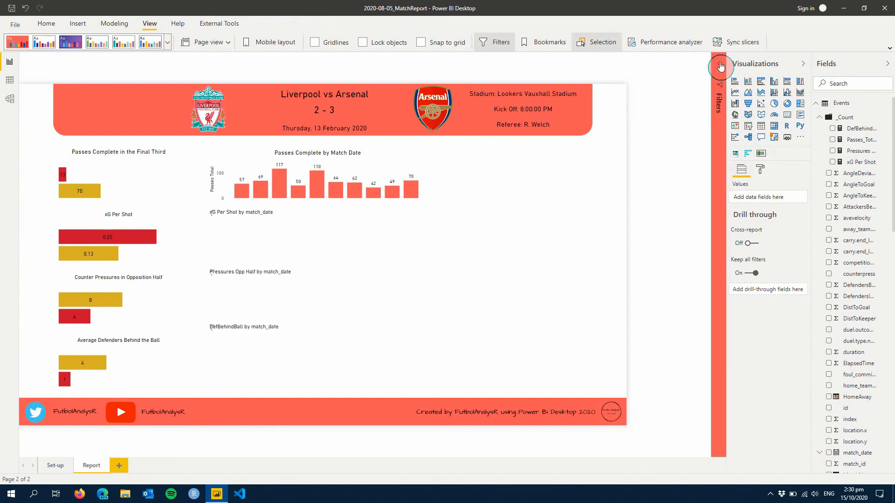
# - Select the xG Per Shot by match_date chart within its group and turn off its responsive option
pyautogui.click(300, 208)
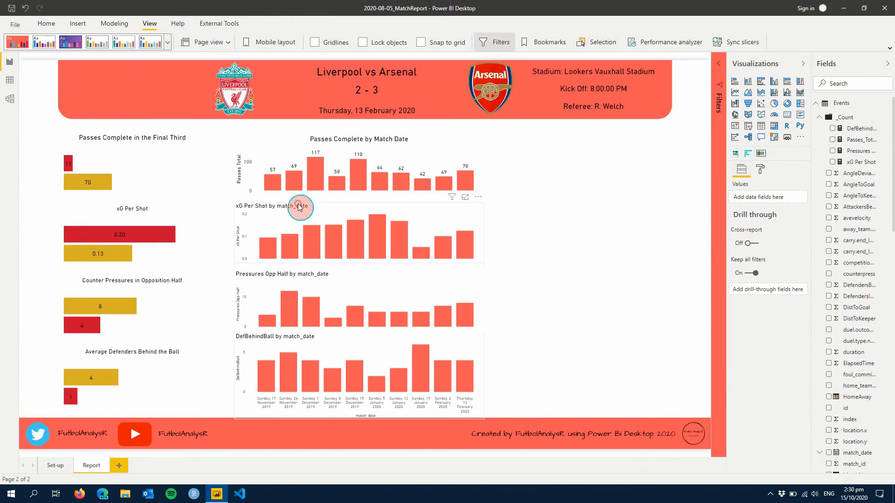
pyautogui.click(763, 169)
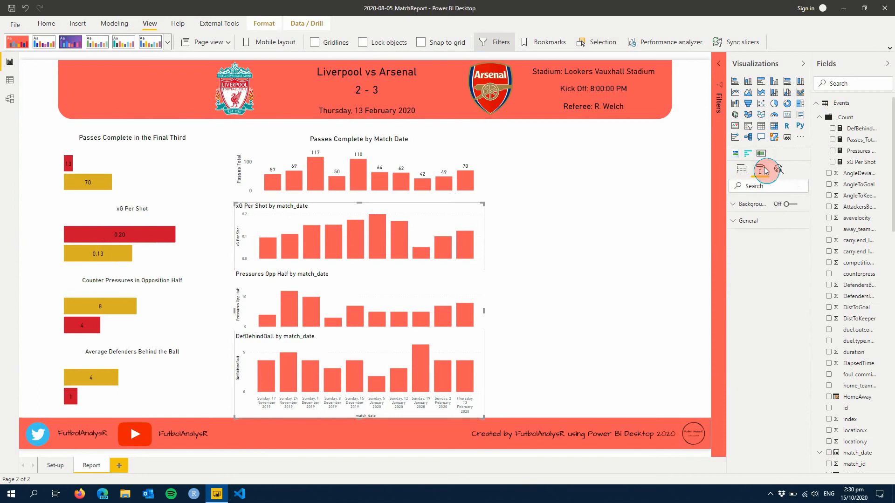
pyautogui.click(394, 218)
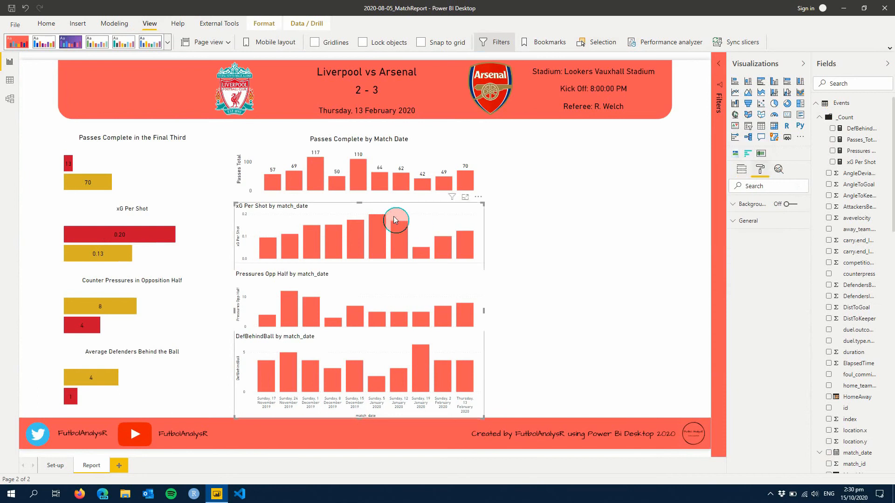
pyautogui.click(763, 169)
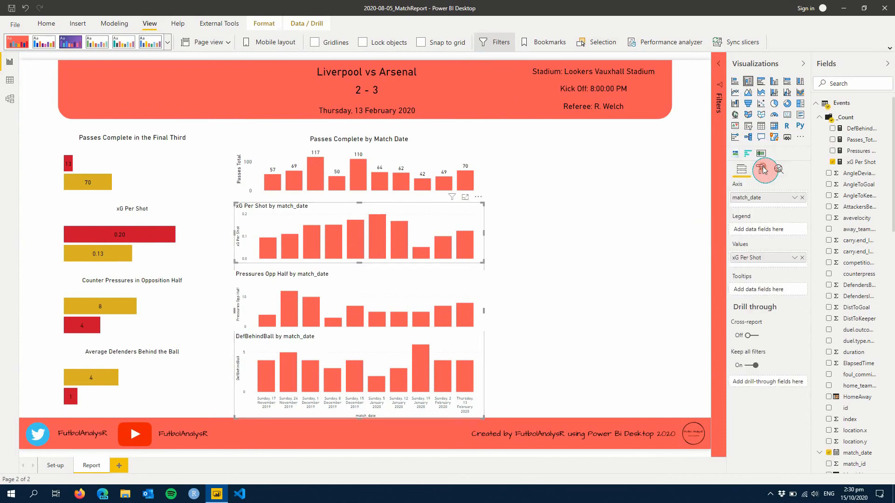
pyautogui.click(762, 239)
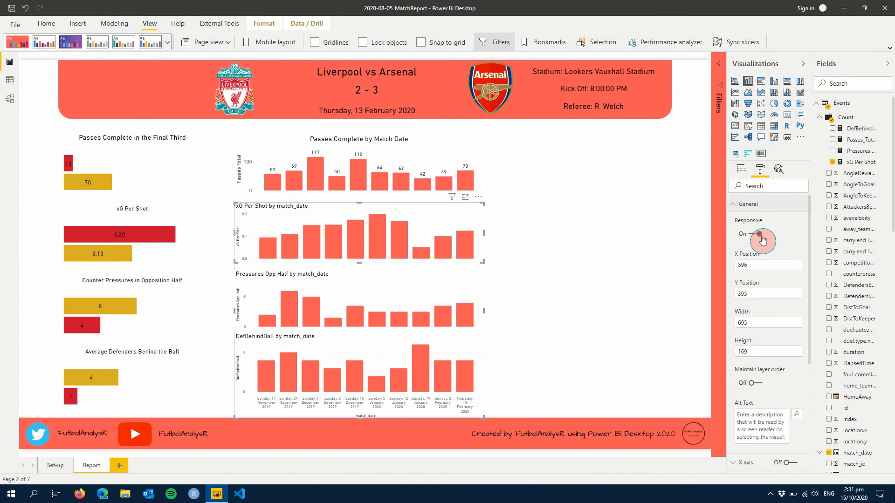
pyautogui.click(751, 204)
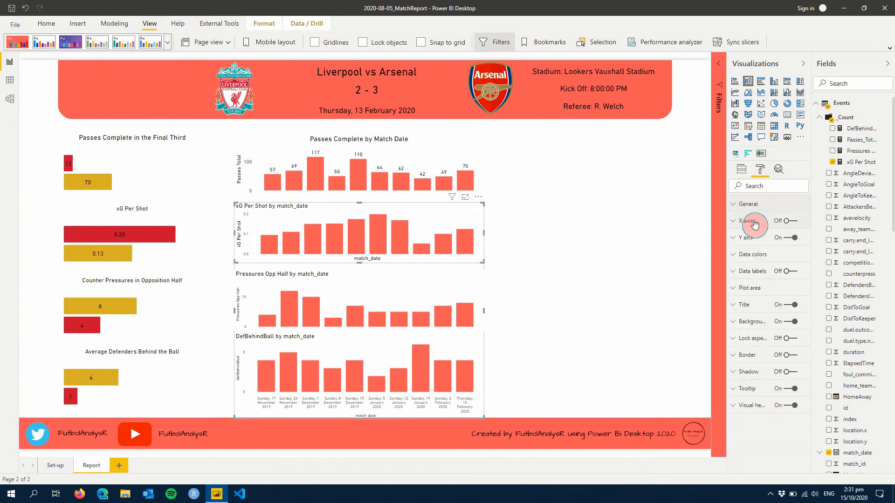
# - Turn off the X axis title of the xG Per Shot chart
pyautogui.click(751, 227)
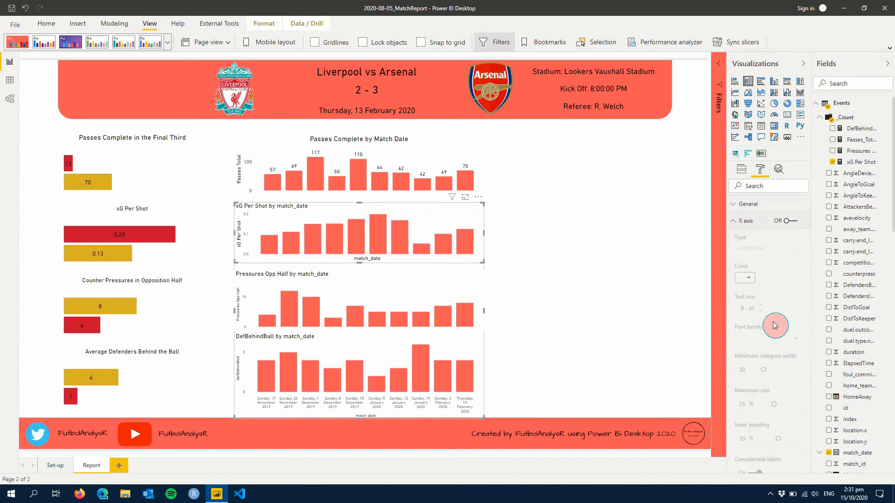
pyautogui.scroll(-5, 775, 325)
pyautogui.click(758, 372)
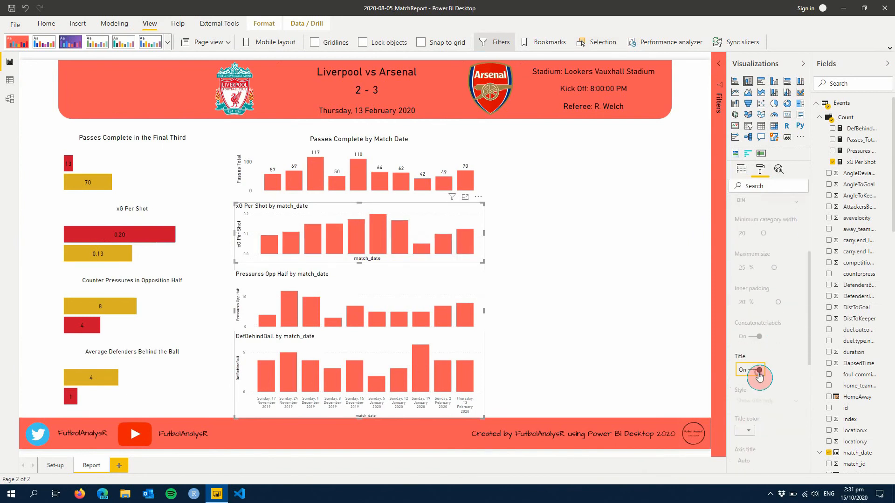
pyautogui.scroll(5, 758, 372)
pyautogui.click(754, 224)
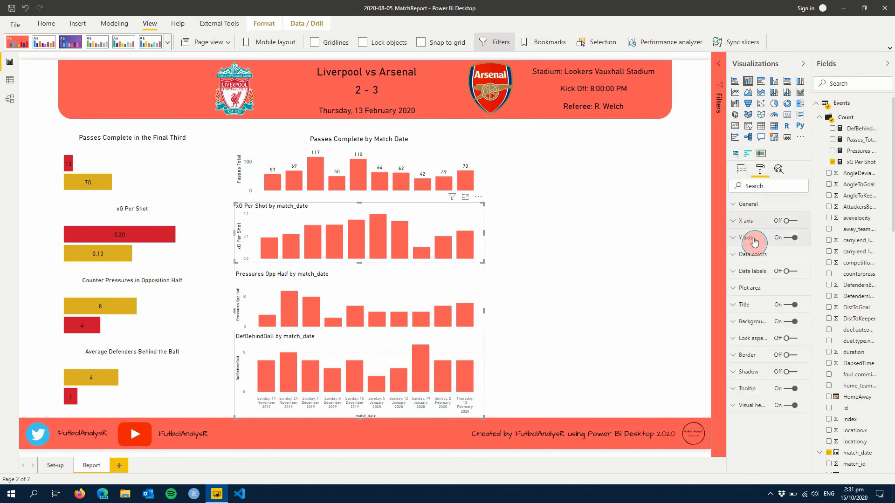
# - Try a 12 pt text size for the Y axis of the xG Per Shot chart and revert the axis formatting to default
pyautogui.click(753, 239)
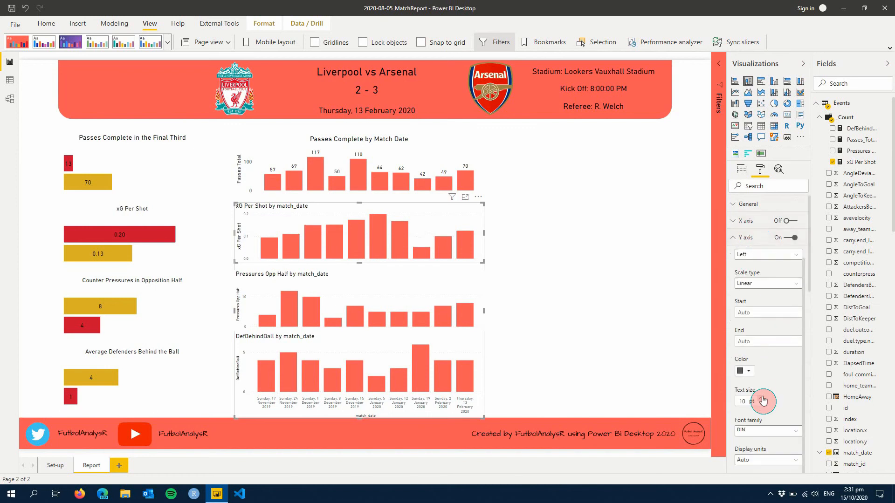
pyautogui.click(761, 398)
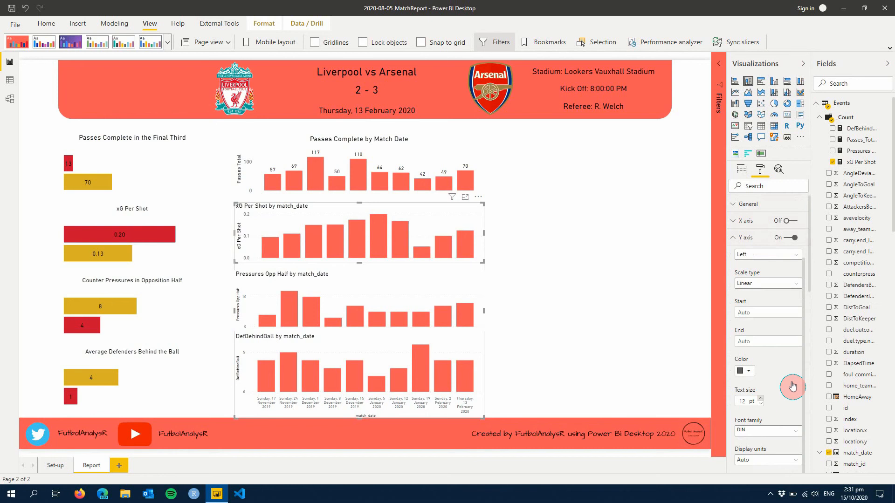
pyautogui.scroll(-3, 792, 386)
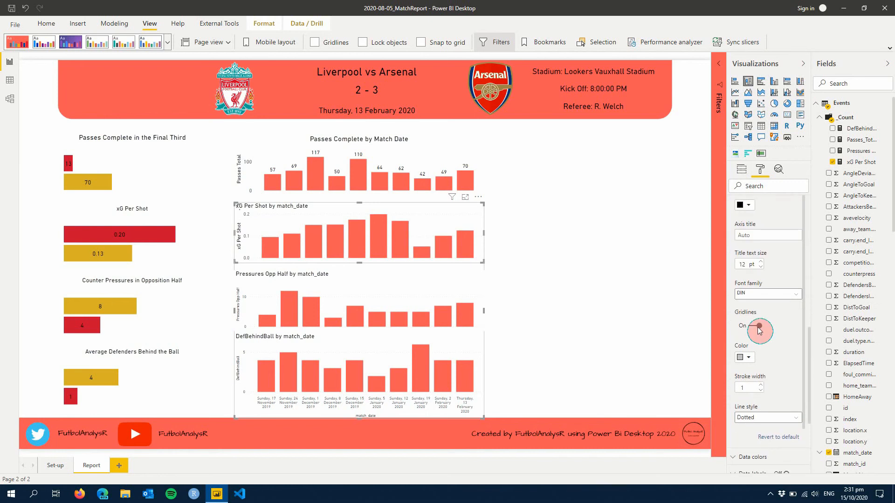
pyautogui.scroll(-3, 761, 302)
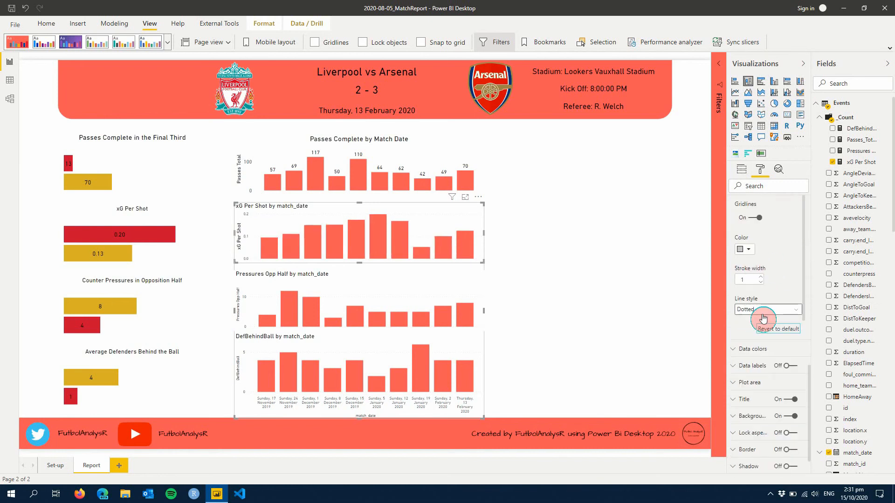
pyautogui.scroll(1, 764, 319)
pyautogui.scroll(6, 763, 287)
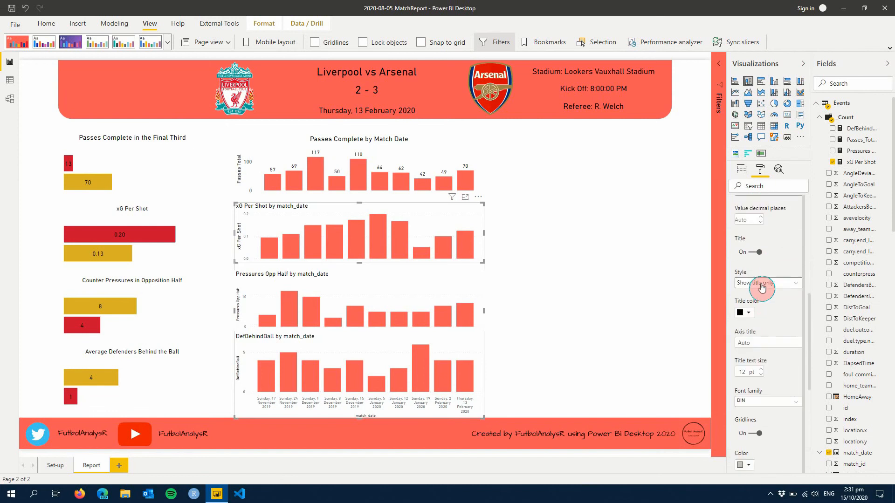
pyautogui.scroll(2, 756, 233)
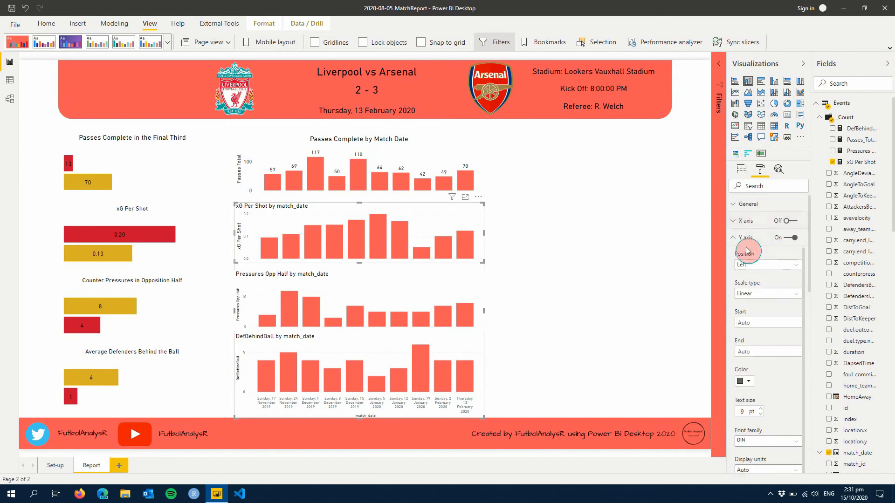
pyautogui.click(746, 239)
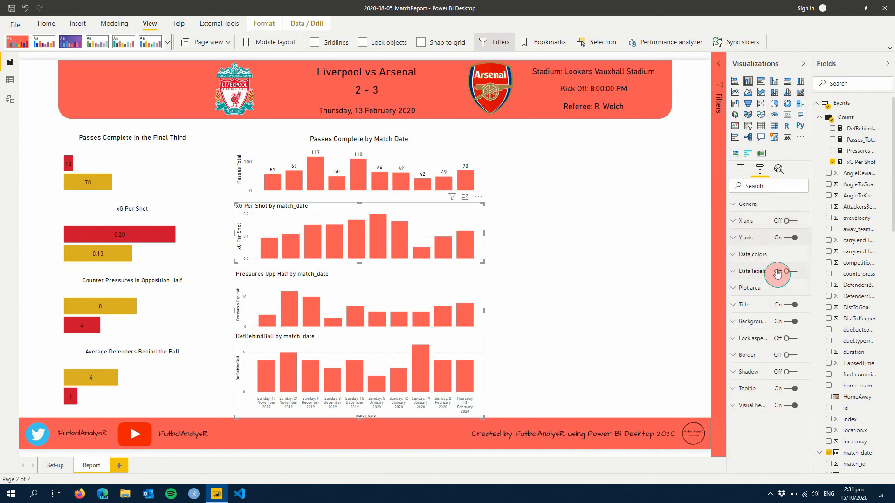
# - Turn on the xG Per Shot chart's data labels and change its title to "xG Per Shot by Match Date"
pyautogui.click(750, 304)
pyautogui.click(764, 334)
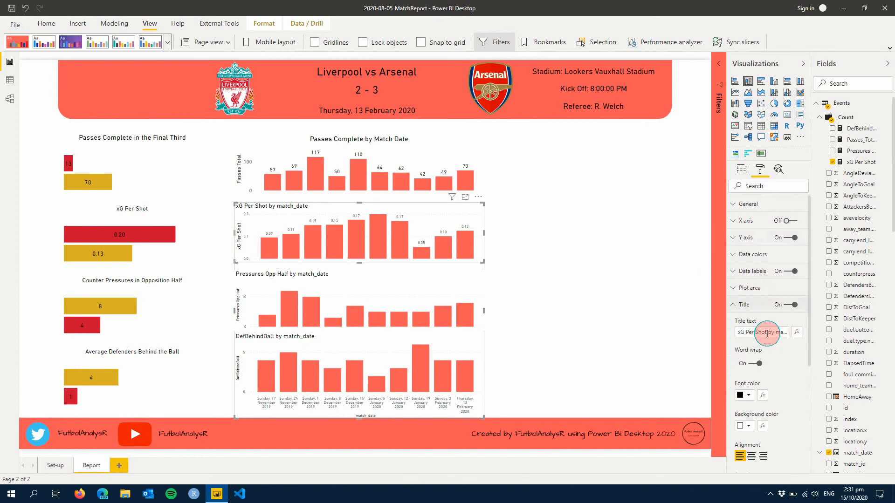
pyautogui.moveTo(767, 334); pyautogui.dragTo(861, 345)
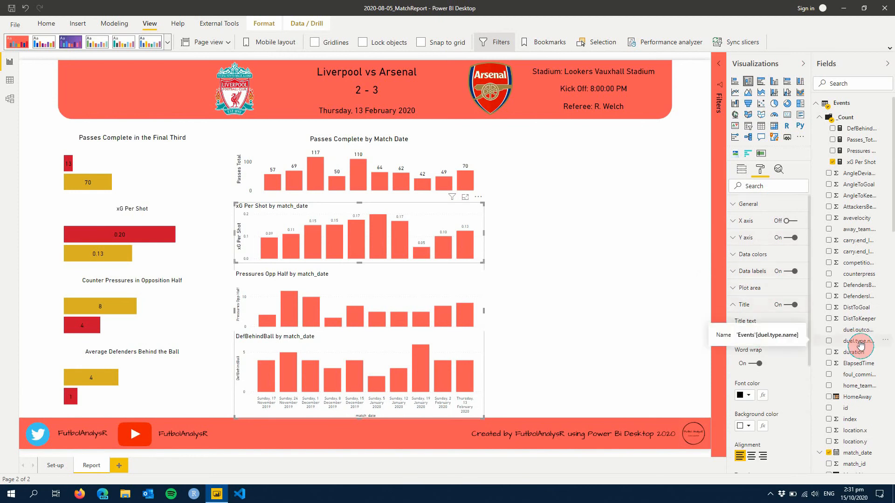
pyautogui.write('by')
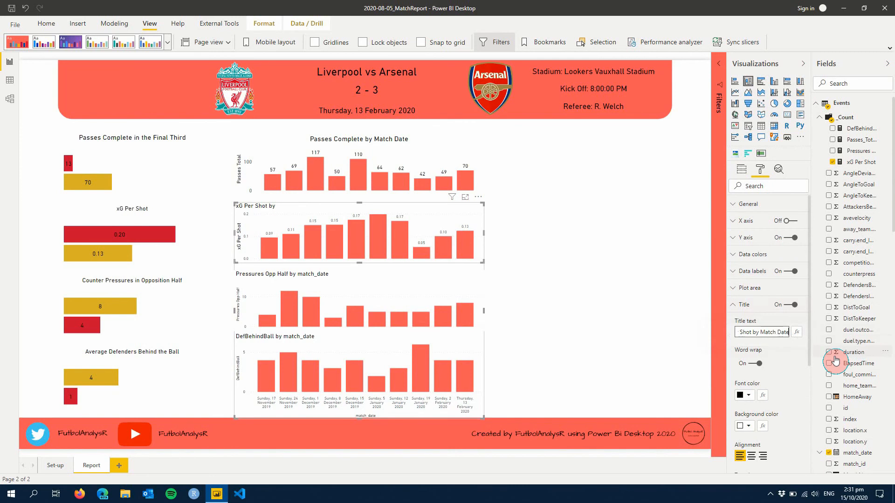
# - Center the title of the xG Per Shot chart and increase its text size to match the passes chart
pyautogui.click(750, 457)
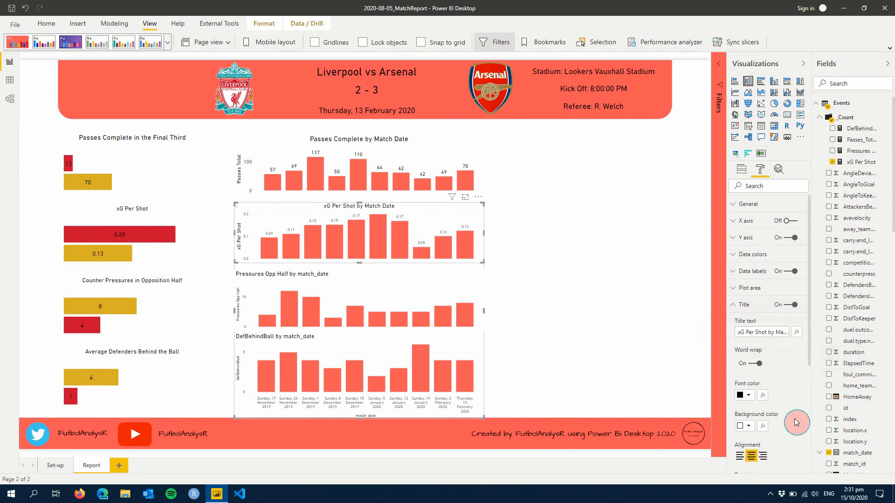
pyautogui.scroll(-2, 796, 423)
pyautogui.click(760, 396)
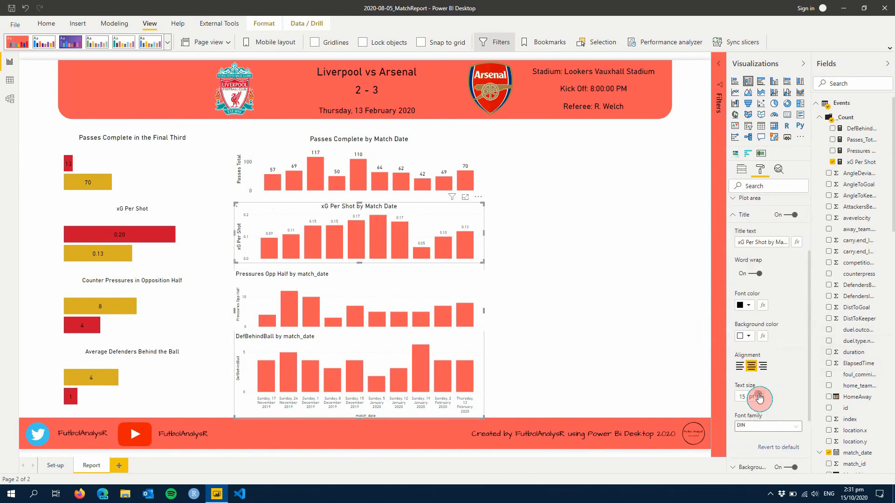
pyautogui.click(760, 396)
pyautogui.scroll(2, 788, 380)
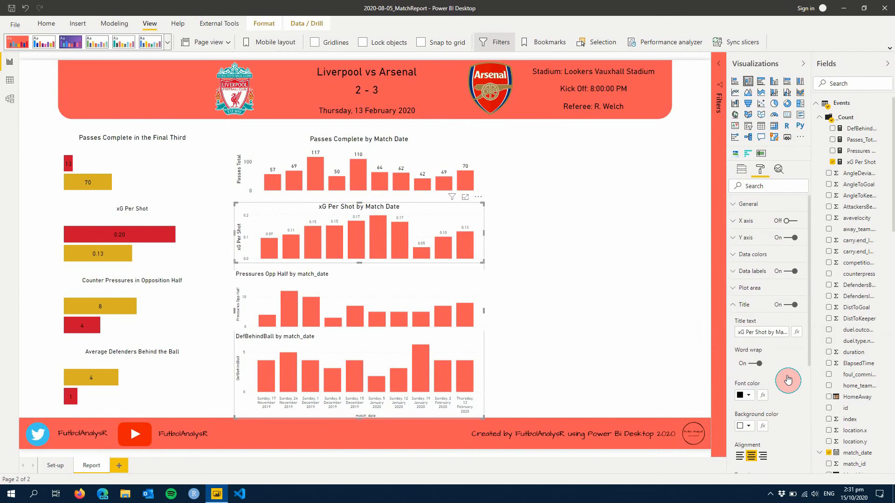
pyautogui.click(747, 304)
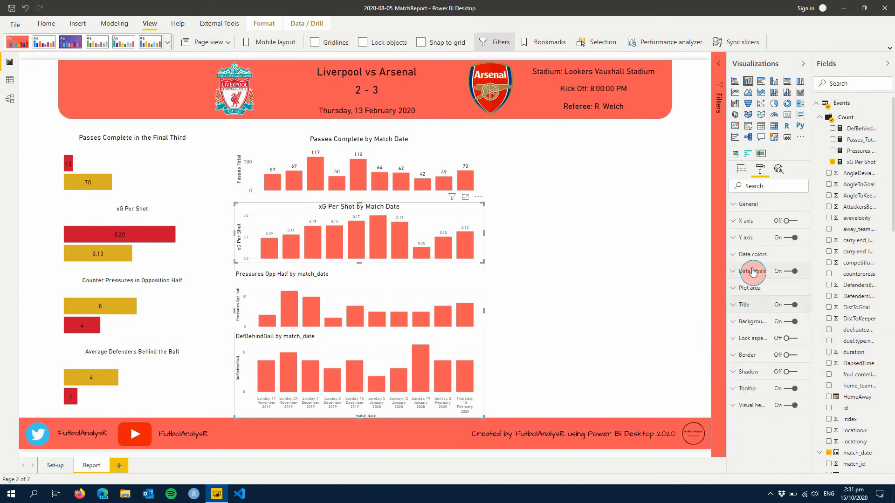
# - Set the text size of the xG Per Shot chart's data labels to 10 pt
pyautogui.click(753, 272)
pyautogui.scroll(-2, 778, 366)
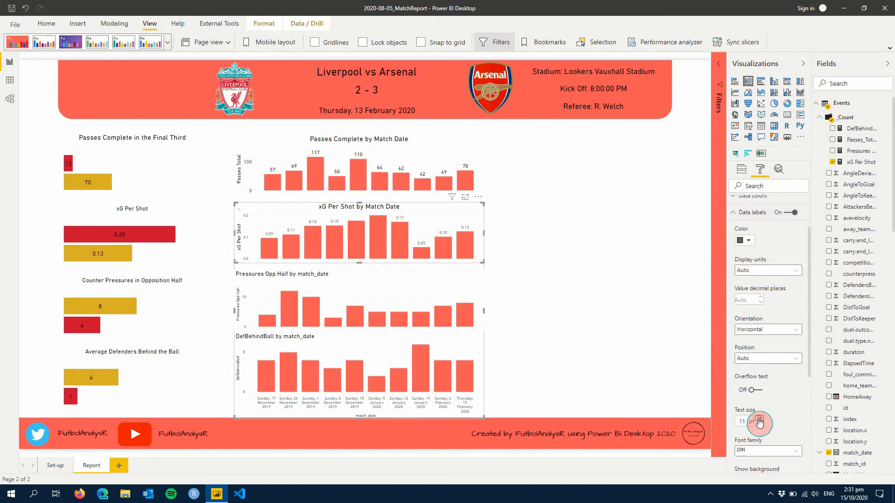
pyautogui.click(760, 422)
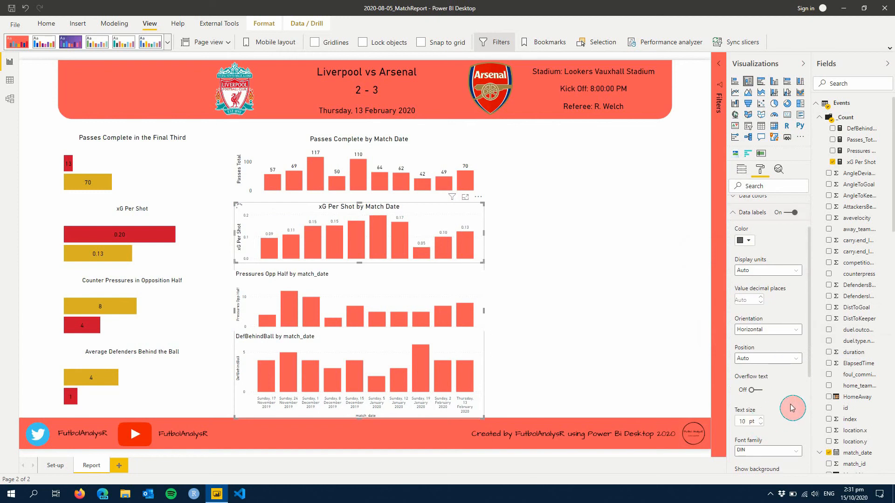
pyautogui.scroll(2, 774, 419)
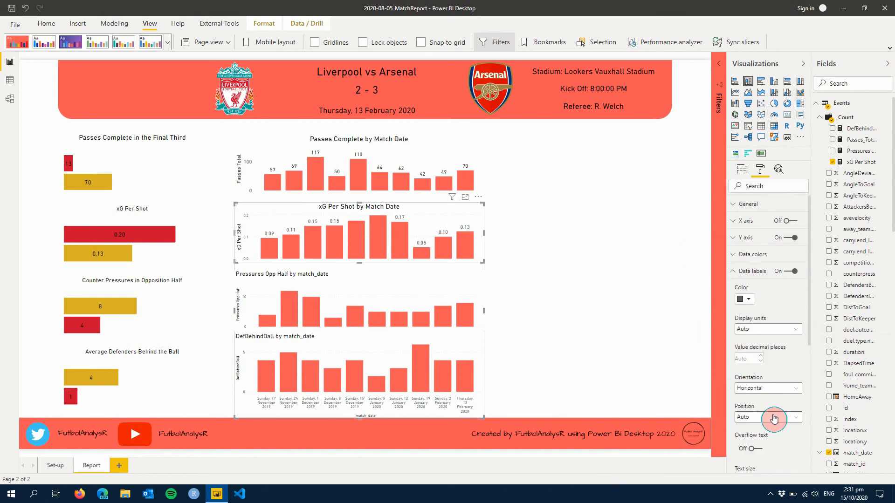
pyautogui.click(744, 276)
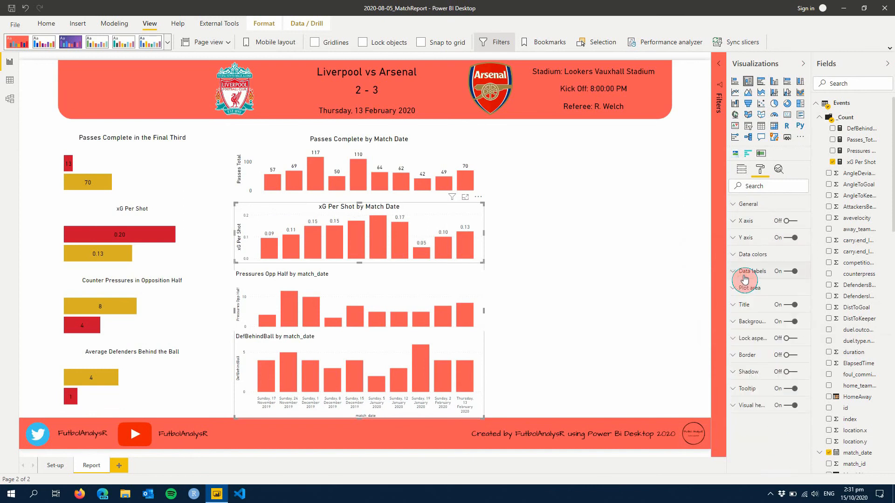
# - Turn off the Y axis gridlines of the xG Per Shot chart
pyautogui.click(751, 238)
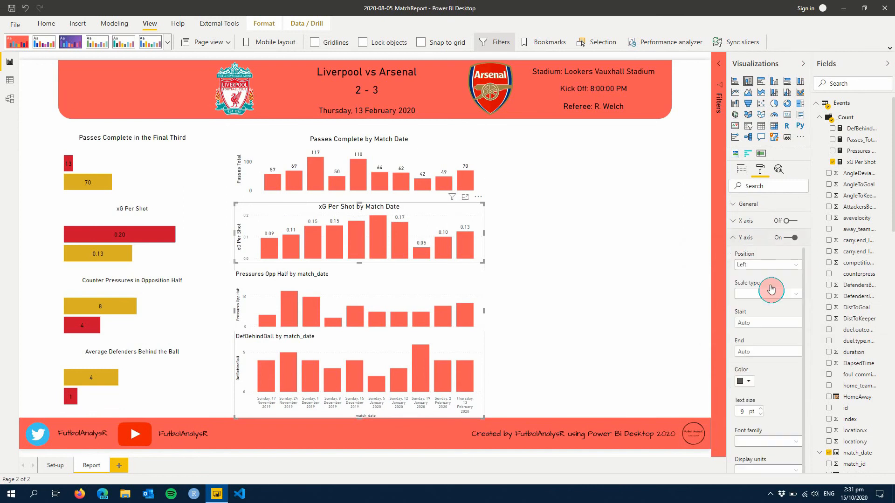
pyautogui.scroll(-5, 785, 391)
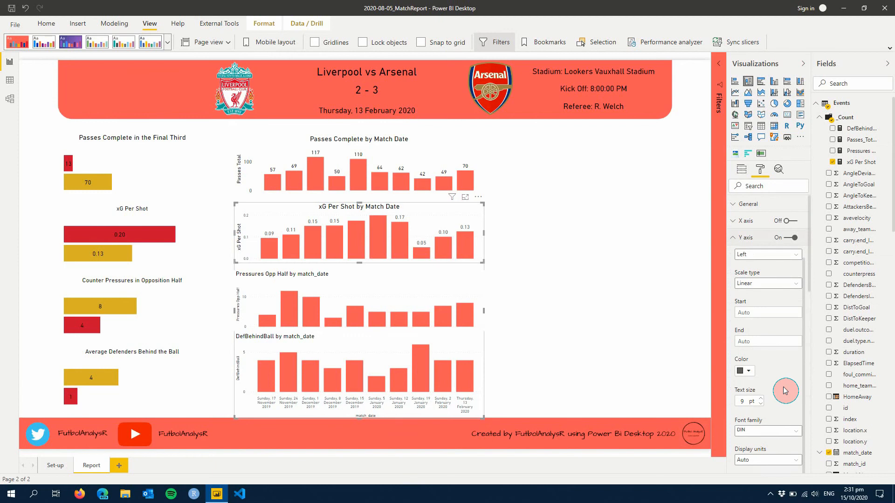
pyautogui.scroll(-4, 781, 405)
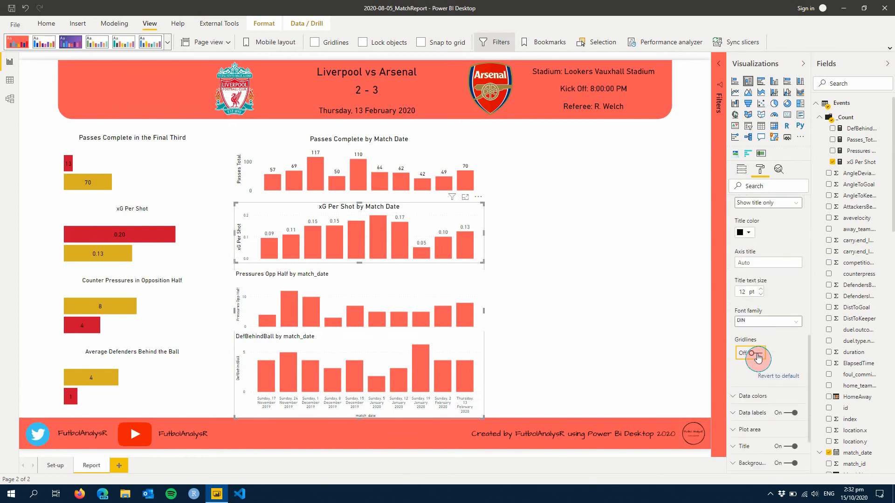
pyautogui.scroll(8, 811, 354)
pyautogui.click(742, 240)
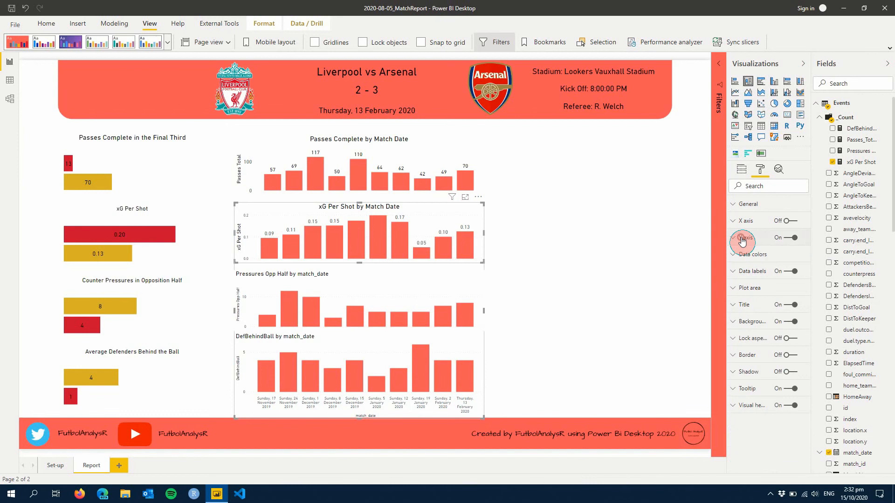
# - Turn on data labels for the Pressures Opp Half by match_date chart and set their text size to 12 pt
pyautogui.click(429, 292)
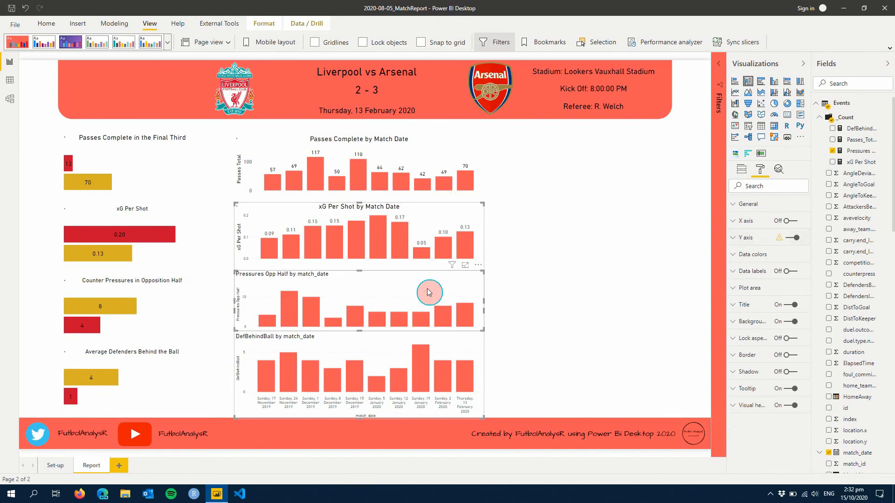
pyautogui.click(785, 273)
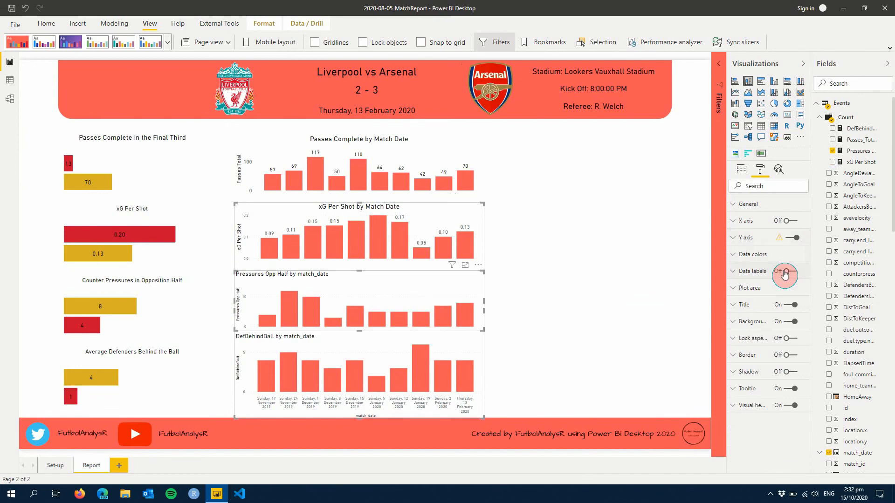
pyautogui.click(743, 275)
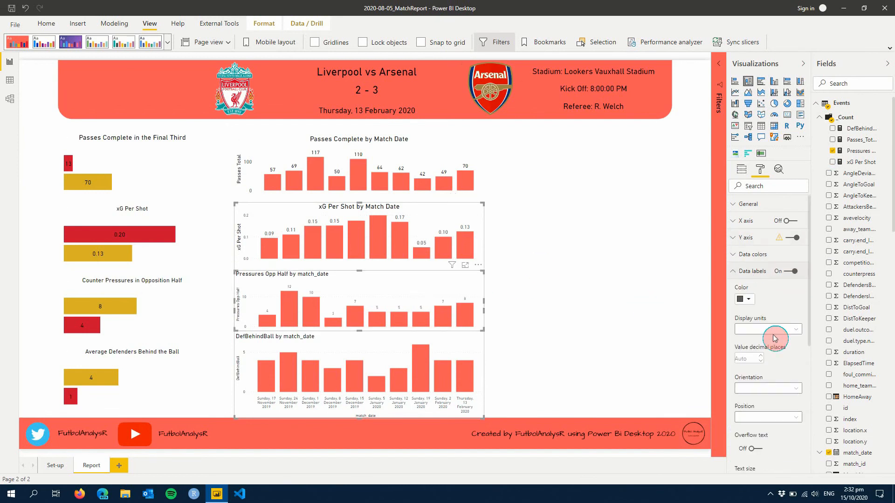
pyautogui.scroll(-4, 773, 340)
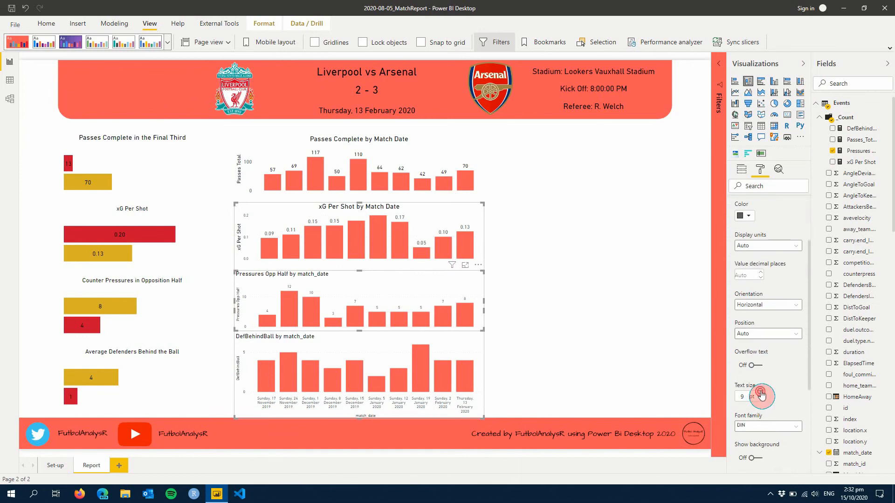
pyautogui.click(761, 393)
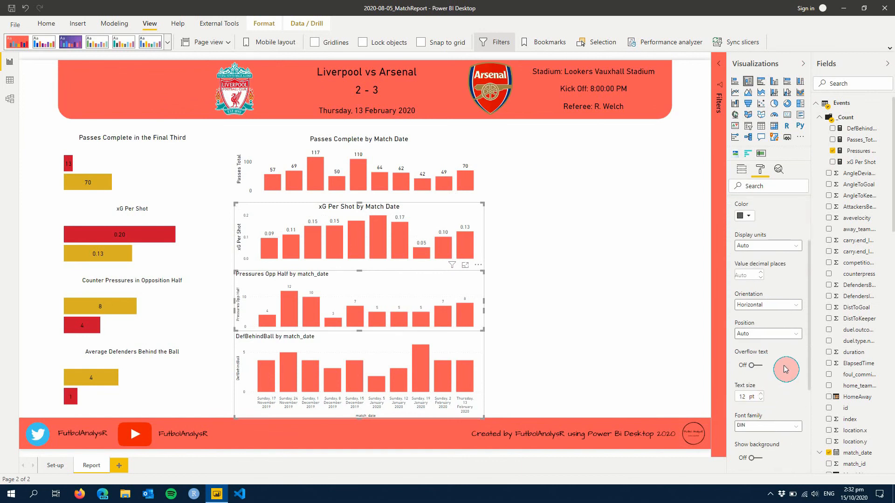
pyautogui.scroll(3, 784, 366)
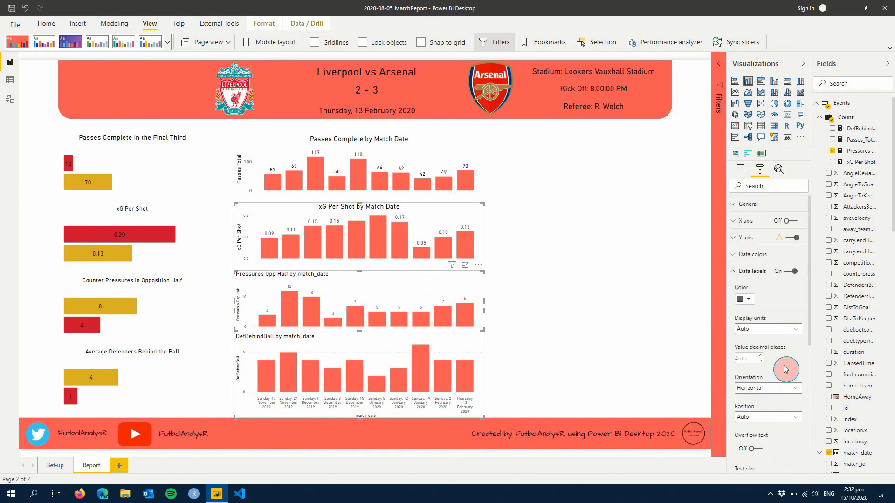
# - Turn off the responsive option of the Pressures Opp Half chart
pyautogui.click(747, 205)
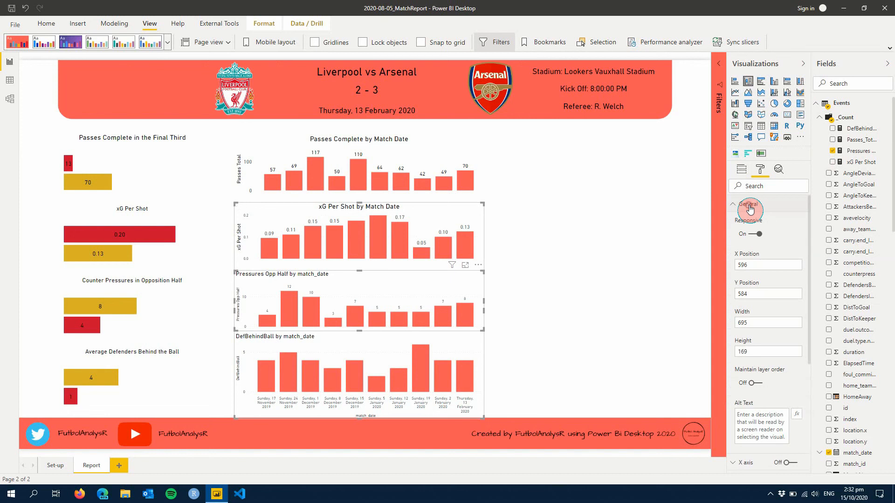
pyautogui.click(759, 237)
pyautogui.click(748, 205)
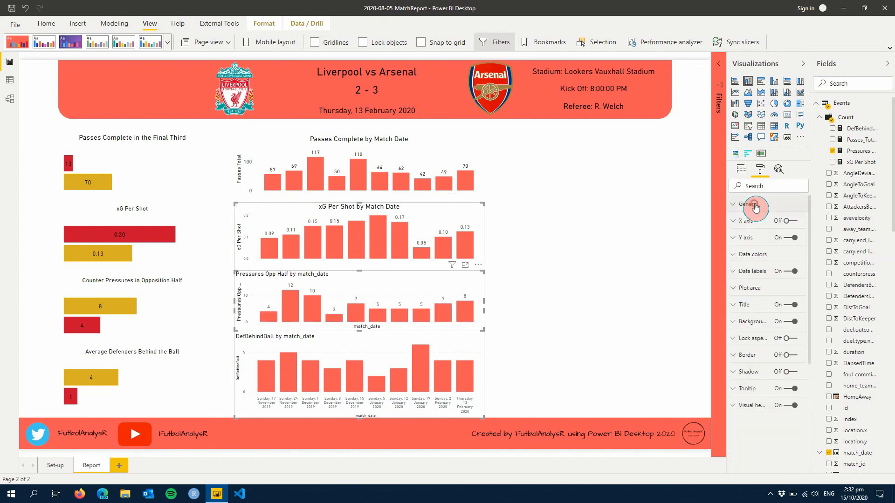
# - Turn off the X axis title of the Pressures Opp Half chart
pyautogui.click(779, 223)
pyautogui.scroll(-5, 777, 372)
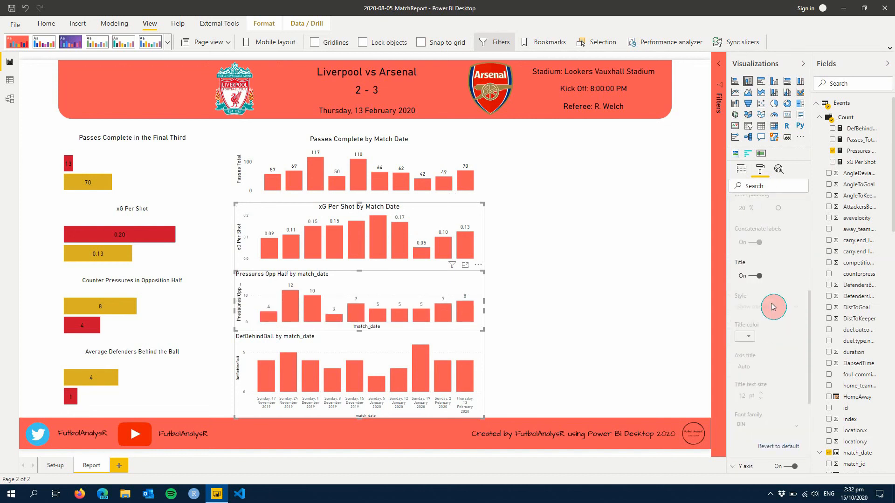
pyautogui.click(758, 276)
pyautogui.scroll(5, 748, 225)
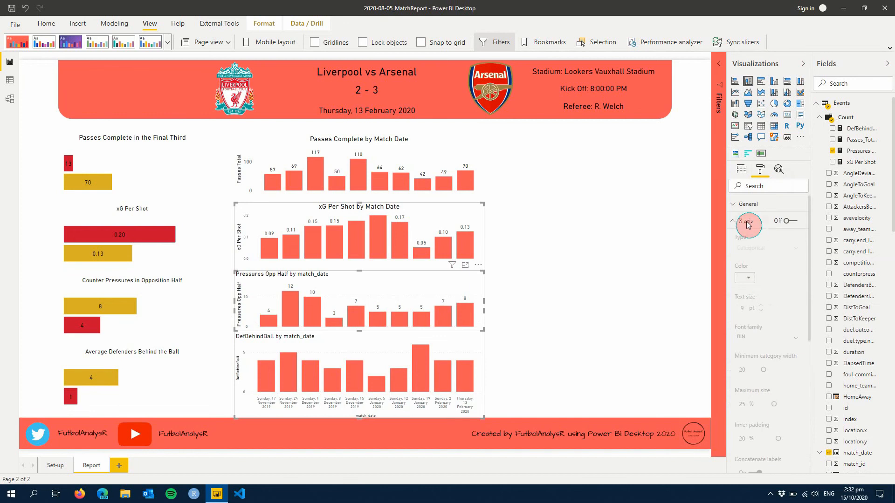
pyautogui.click(748, 223)
# - Set the Y axis text size of the Pressures Opp Half chart to 11 pt
pyautogui.click(749, 238)
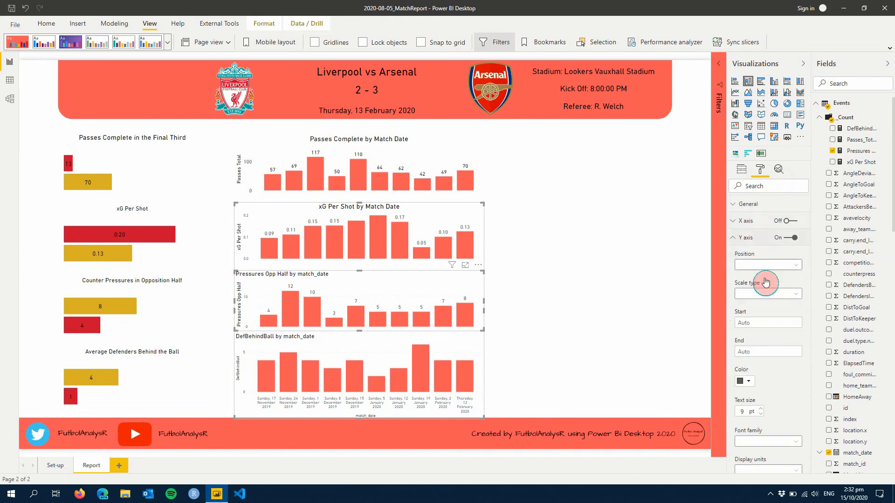
pyautogui.scroll(-3, 773, 315)
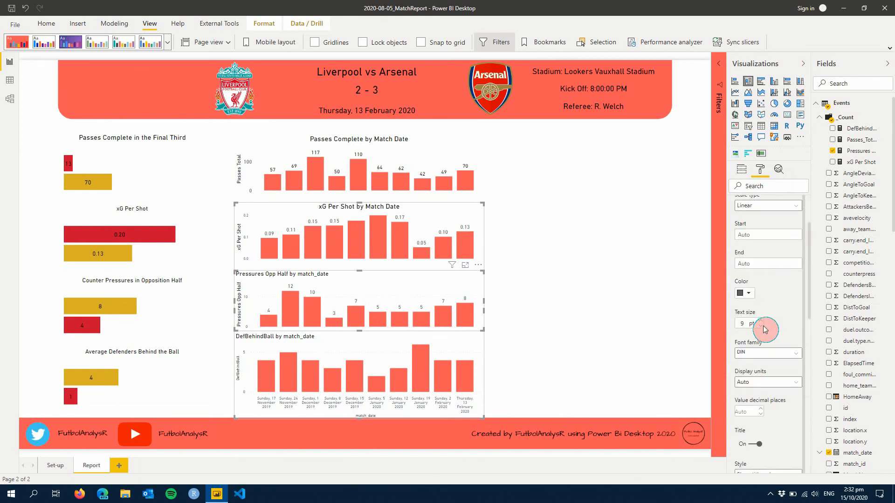
pyautogui.click(761, 320)
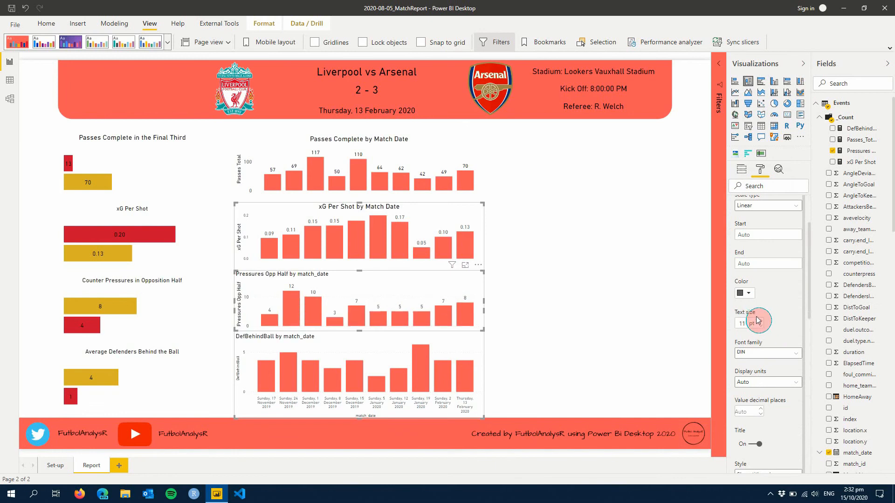
# - Set the Y axis text size of the Pressures Opp Half chart to 12 pt and turn off its gridlines
pyautogui.click(761, 322)
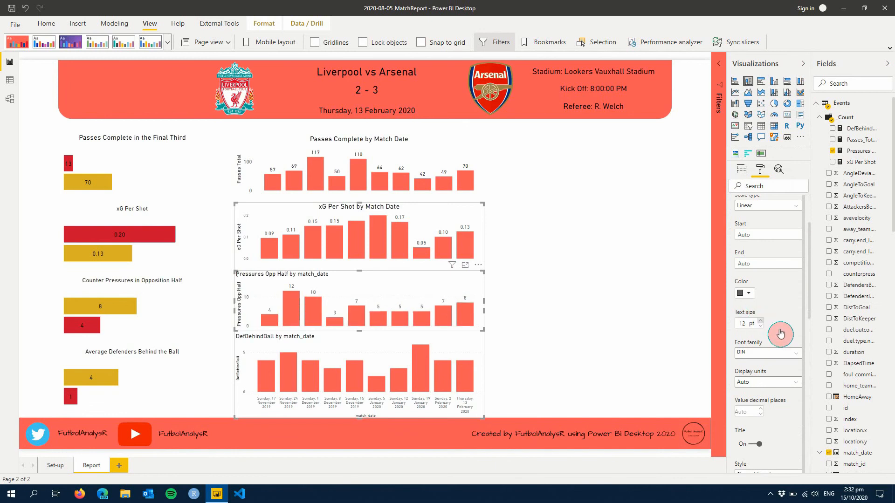
pyautogui.scroll(-4, 781, 332)
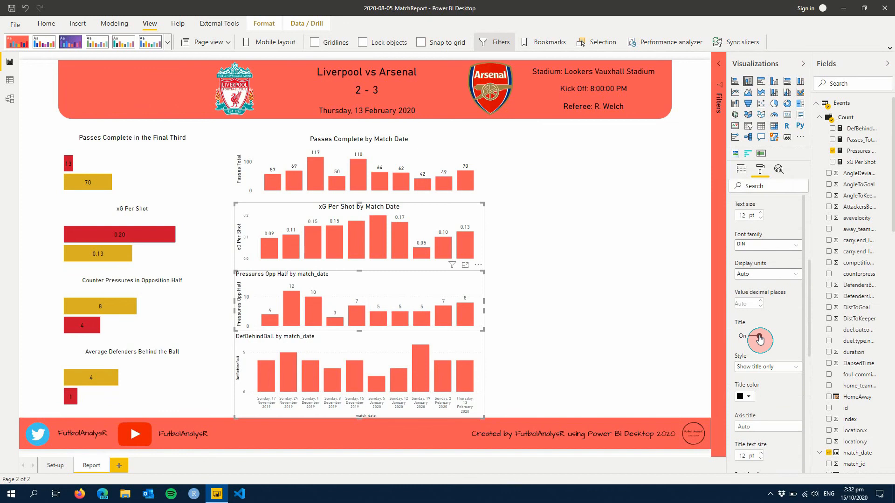
pyautogui.scroll(-4, 778, 328)
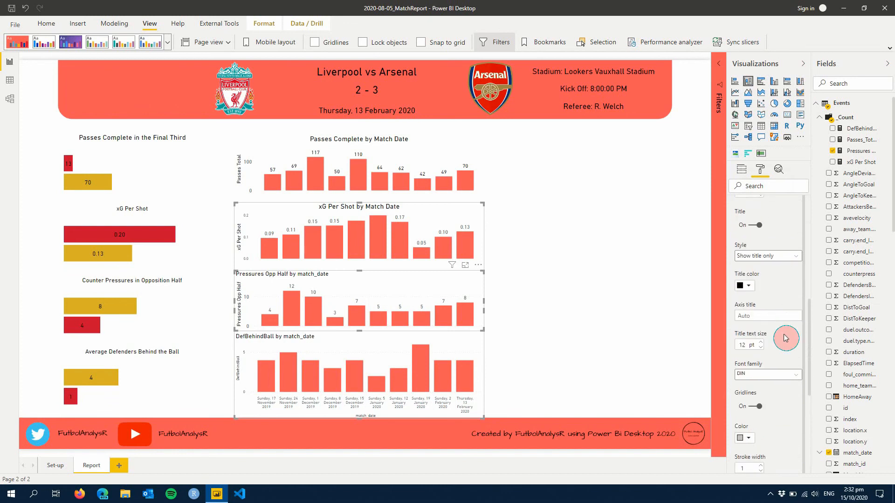
pyautogui.click(760, 408)
pyautogui.scroll(-7, 767, 359)
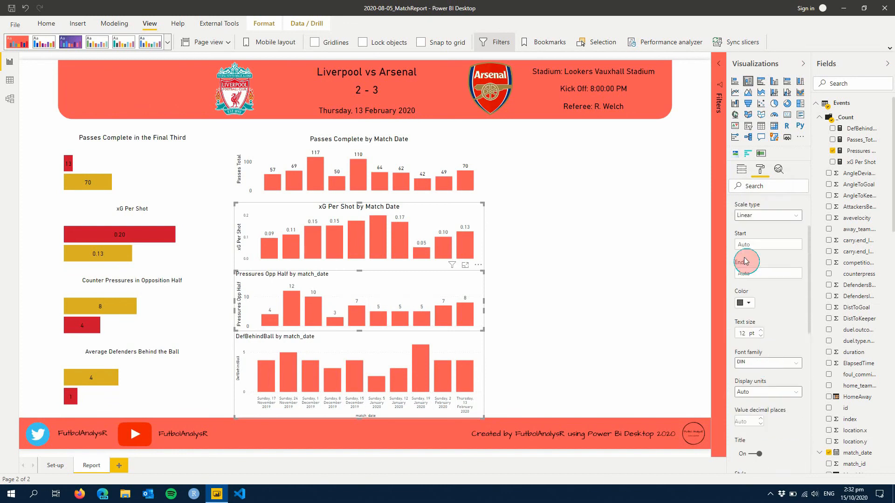
pyautogui.scroll(3, 751, 268)
pyautogui.click(745, 237)
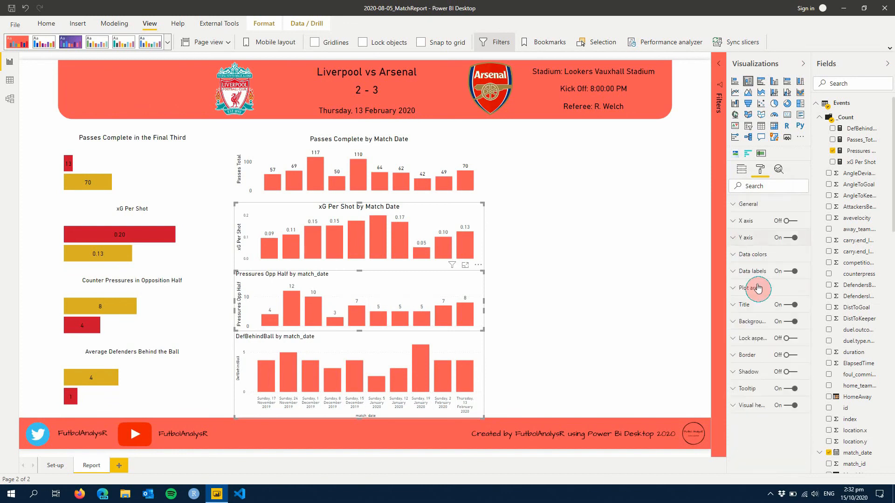
# - Change the title of the Pressures Opp Half chart to "Pressures Opp Half by Match Date"
pyautogui.click(748, 305)
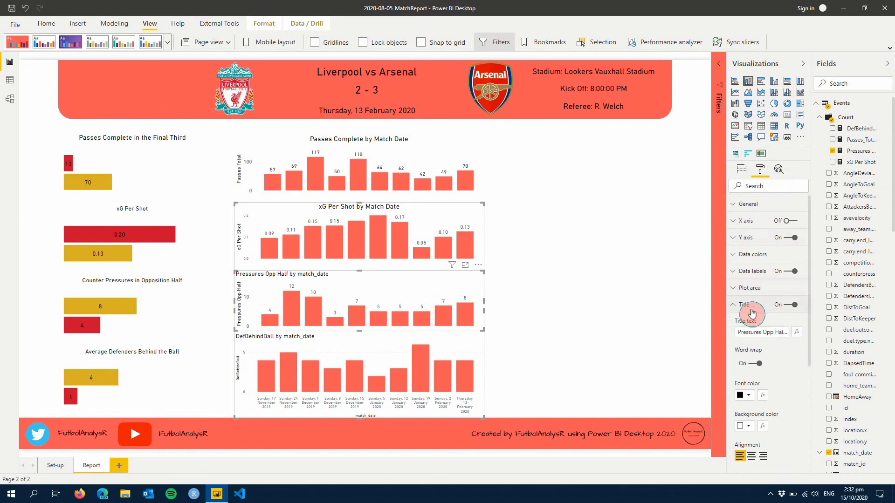
pyautogui.click(786, 332)
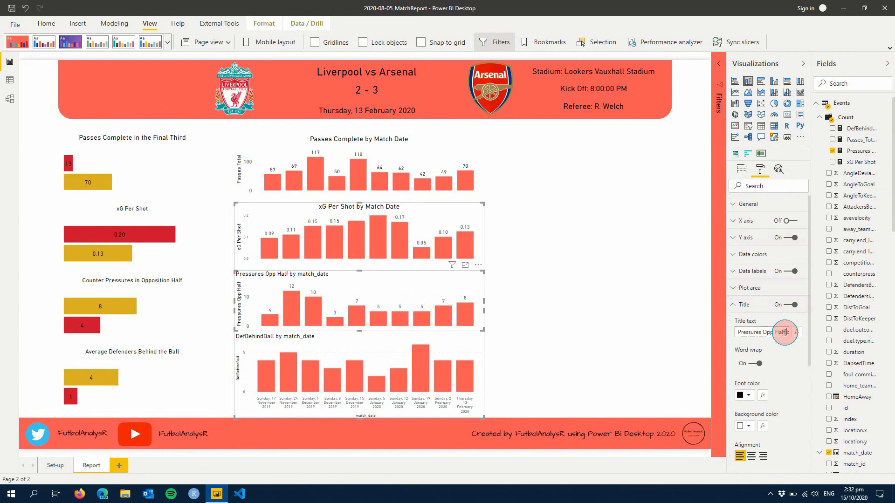
pyautogui.doubleClick(786, 333)
pyautogui.press('BackSpace')
pyautogui.write('Match Date')
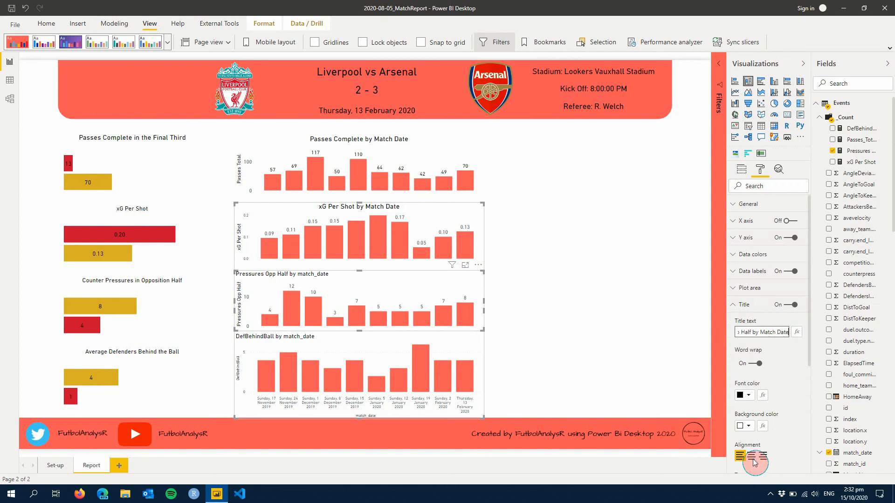
# - Center the title of the Pressures Opp Half chart and increase its text size to 16 pt
pyautogui.click(750, 456)
pyautogui.scroll(-4, 799, 427)
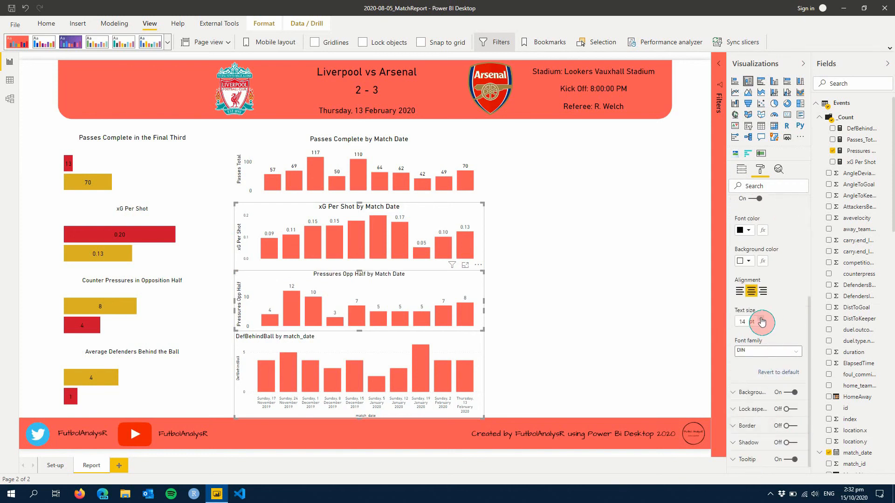
pyautogui.click(760, 319)
pyautogui.click(760, 320)
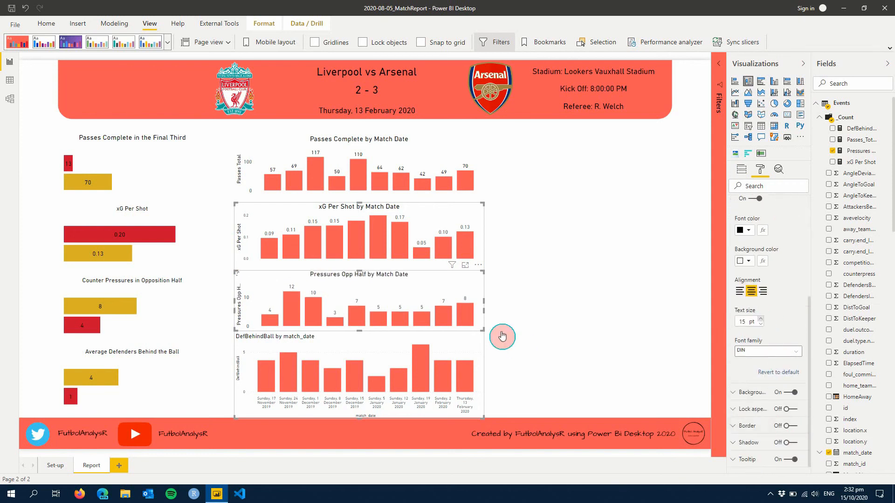
# - Set the title text size of the DefBehindBall chart to 16 pt and center the title
pyautogui.click(479, 352)
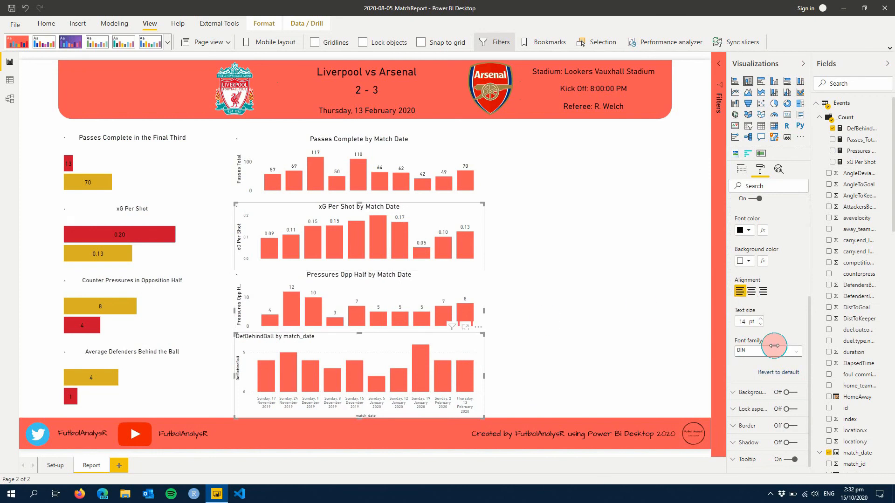
pyautogui.scroll(2, 761, 317)
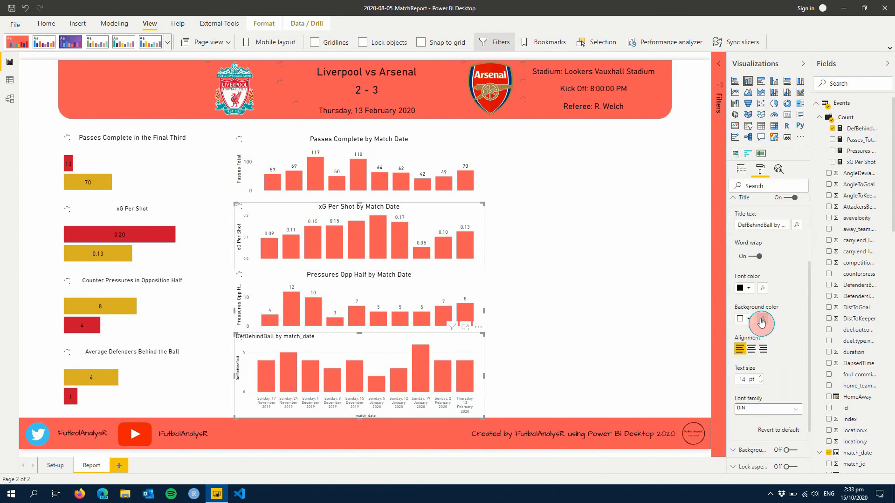
pyautogui.click(761, 377)
pyautogui.click(761, 377)
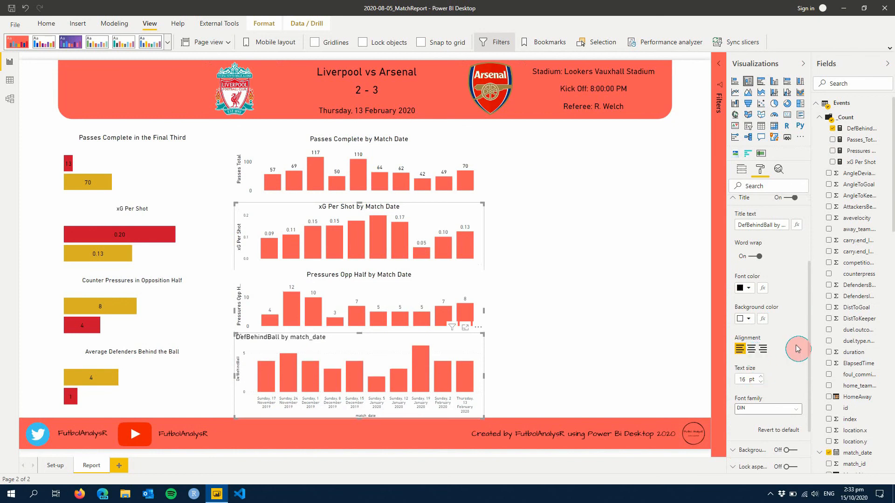
pyautogui.scroll(4, 792, 336)
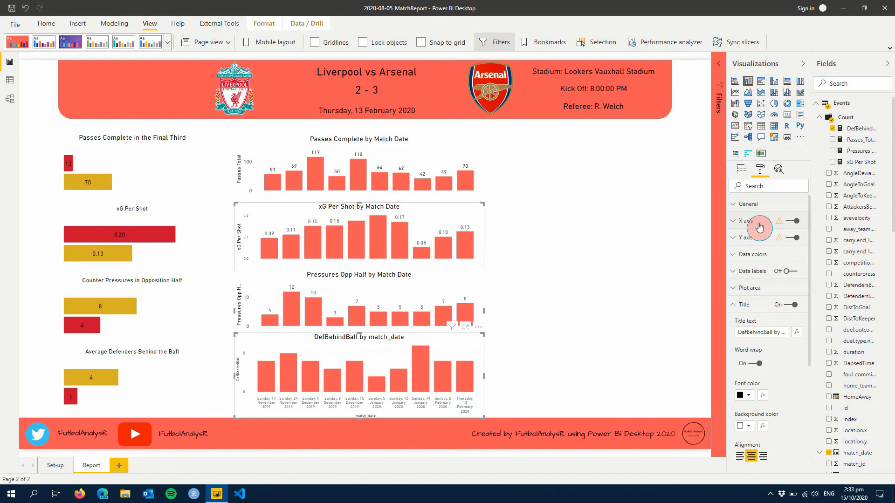
# - Change the title of the DefBehindBall chart to "Average Defenders Behind the Ball by Match Date"
pyautogui.doubleClick(767, 332)
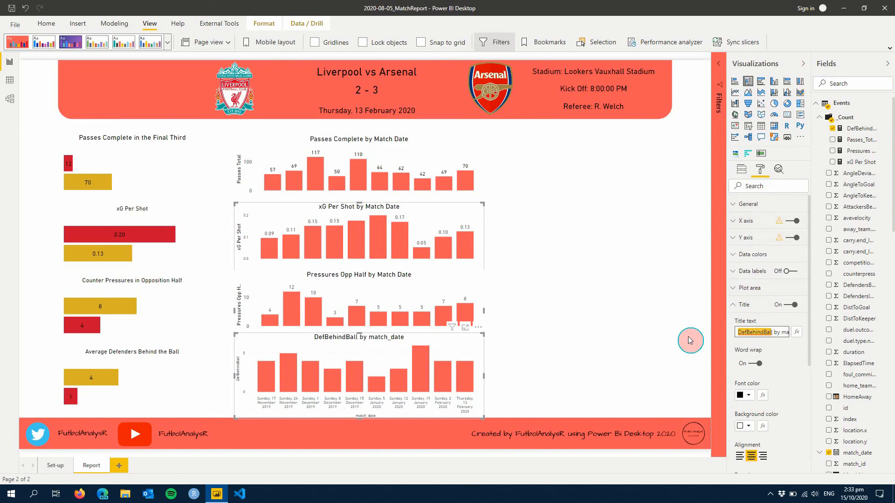
pyautogui.write('Avl')
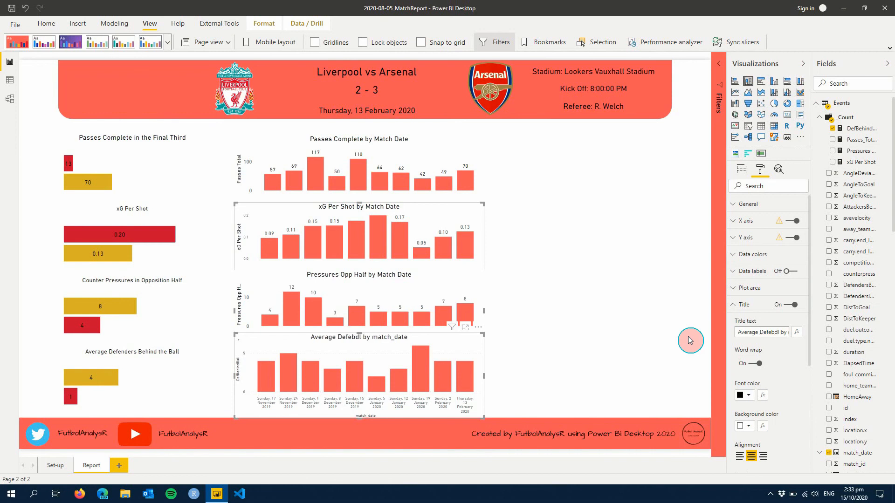
pyautogui.press('BackSpace')
pyautogui.write('nders Behind')
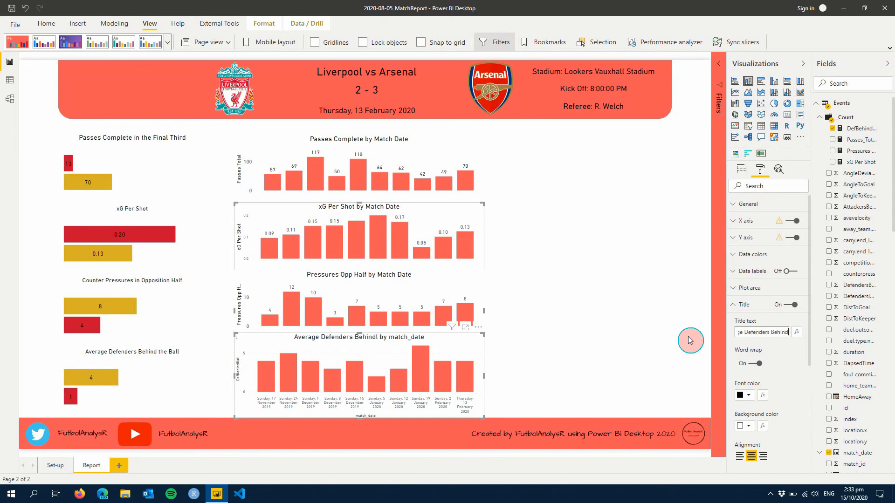
pyautogui.write(' the Ball')
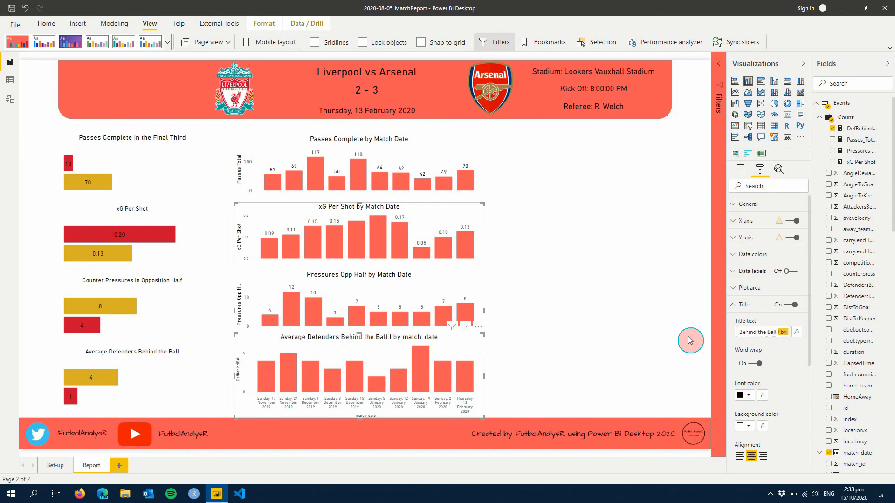
pyautogui.hotkey('shift', 'End')
pyautogui.write('by')
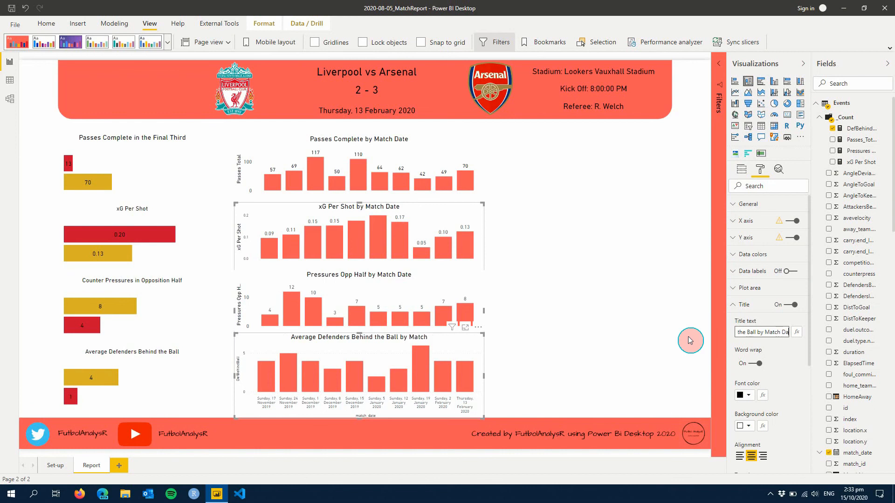
pyautogui.click(752, 310)
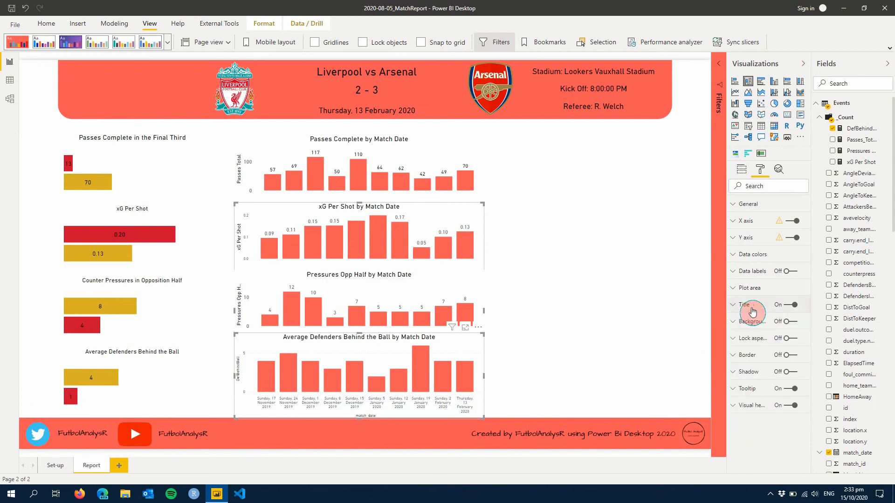
# - Turn off the responsive option of the Average Defenders Behind the Ball by Match Date chart
pyautogui.click(754, 239)
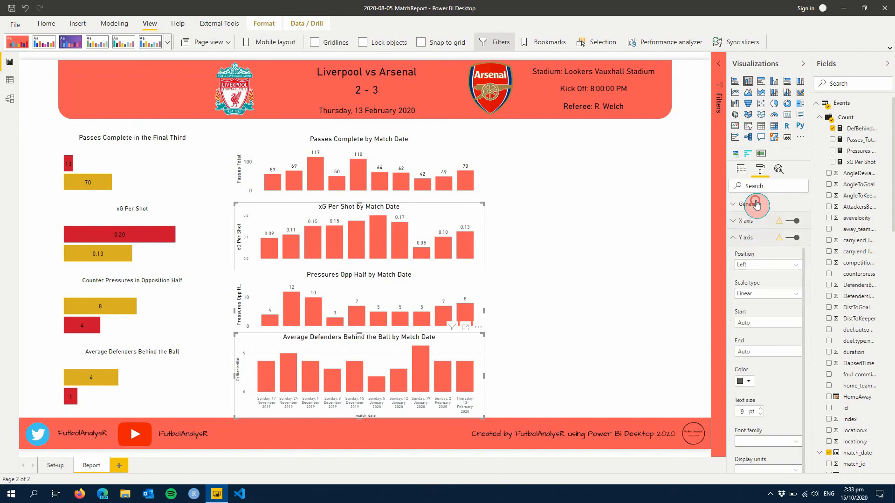
pyautogui.click(756, 204)
pyautogui.click(752, 233)
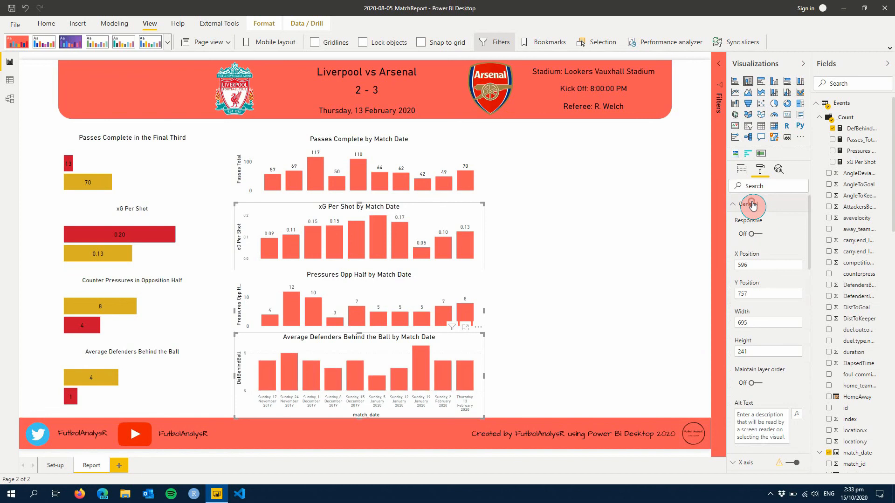
pyautogui.click(752, 204)
# - Set the X axis text size of the Average Defenders Behind the Ball by Match Date chart to 10 pt
pyautogui.click(751, 224)
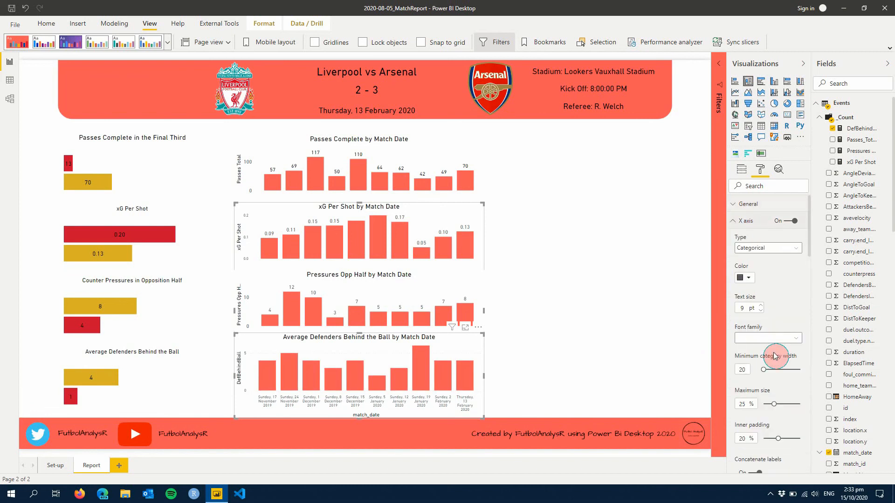
pyautogui.click(762, 308)
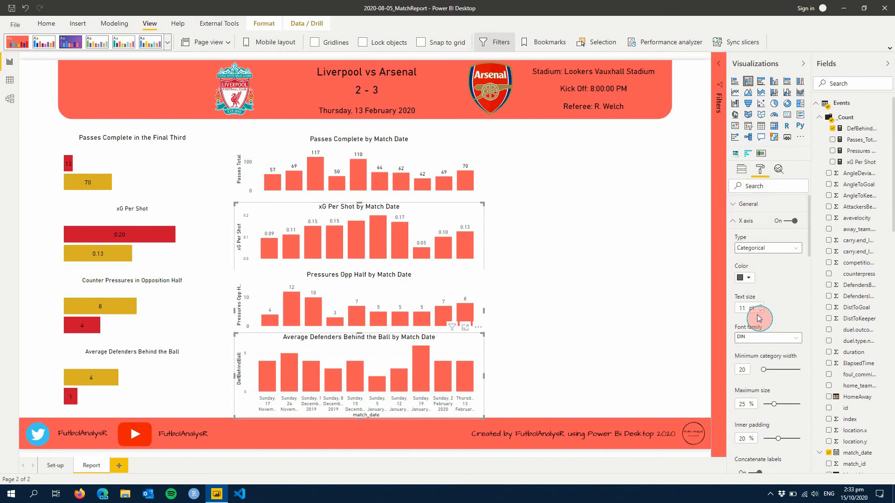
pyautogui.click(760, 311)
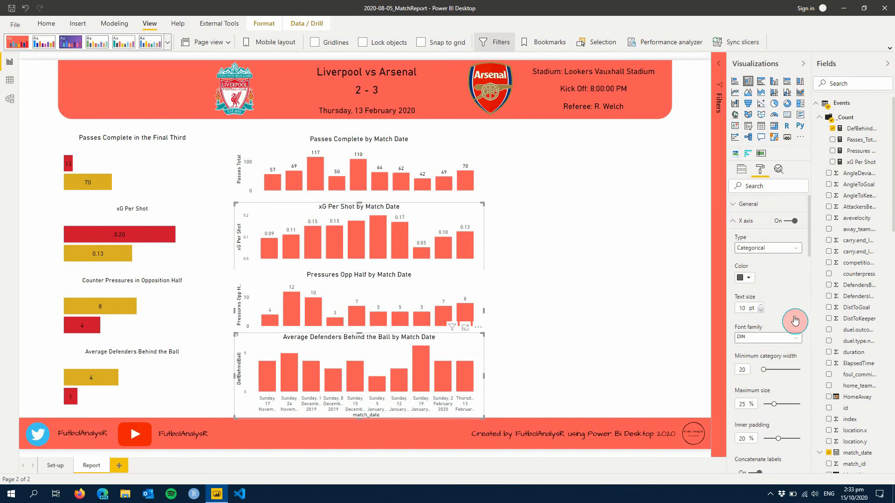
# - Rename the X axis title of the Average Defenders Behind the Ball by Match Date chart to "Match Date"
pyautogui.scroll(-1, 795, 320)
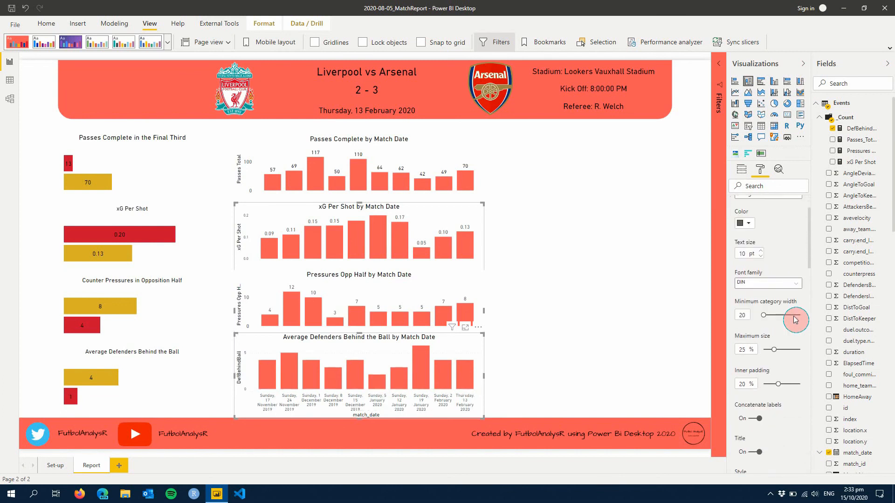
pyautogui.scroll(-3, 795, 319)
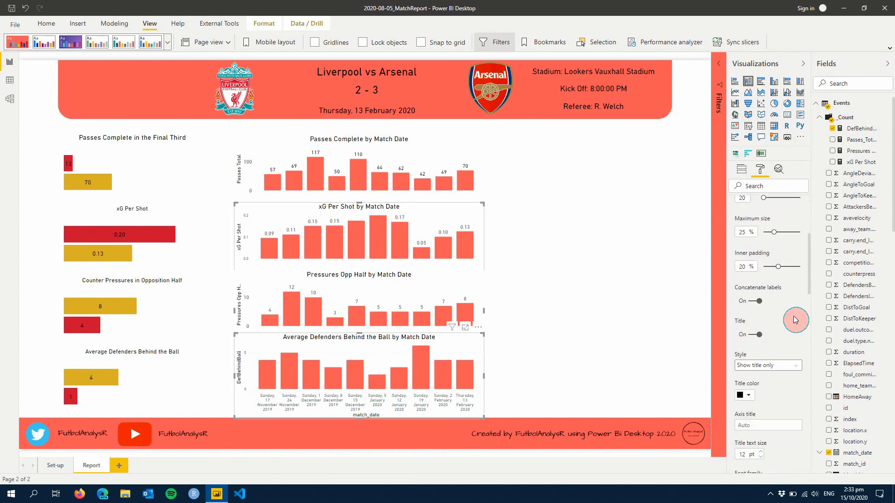
pyautogui.click(758, 391)
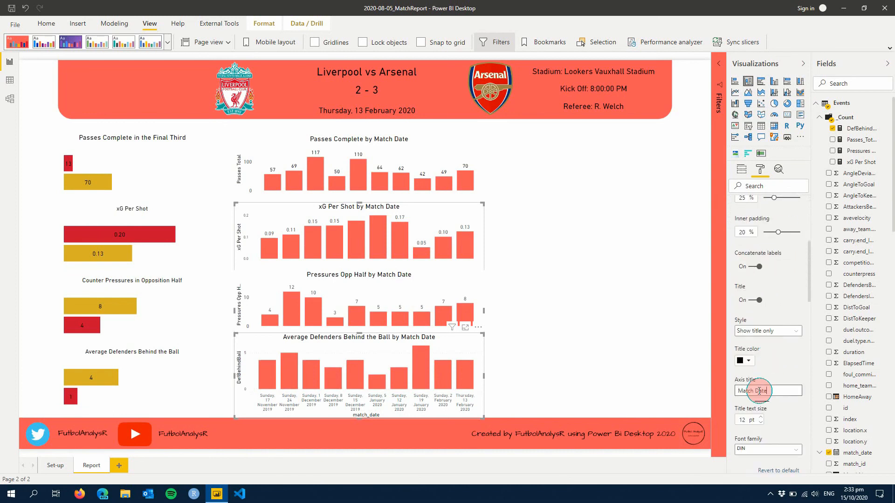
pyautogui.scroll(4, 758, 387)
pyautogui.click(750, 225)
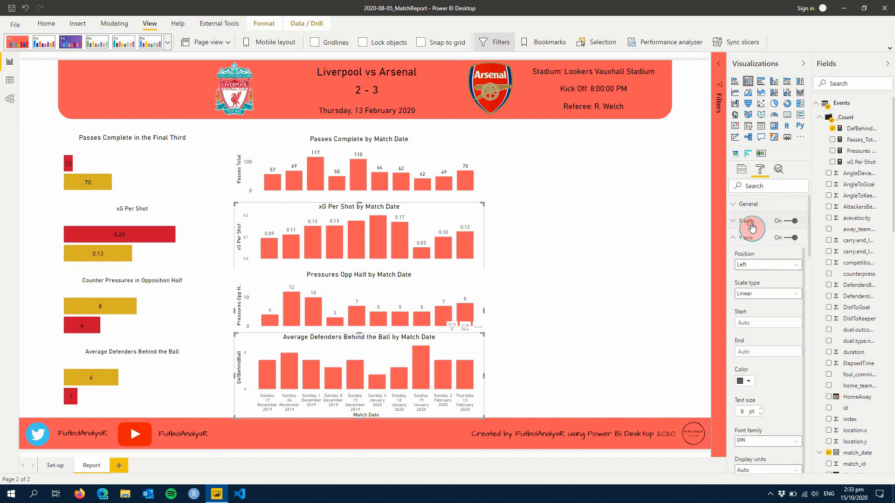
# - Set the Y axis text size of the Average Defenders Behind the Ball by Match Date chart to 12 pt
pyautogui.scroll(-1, 764, 354)
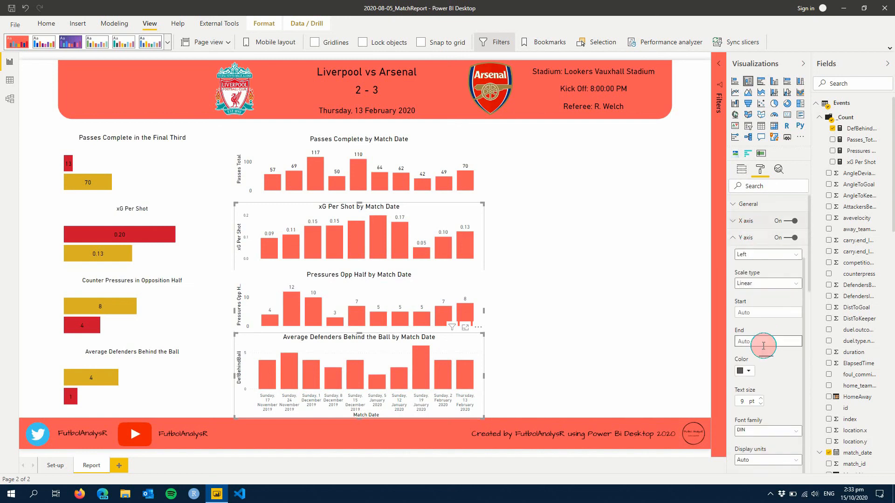
pyautogui.click(763, 400)
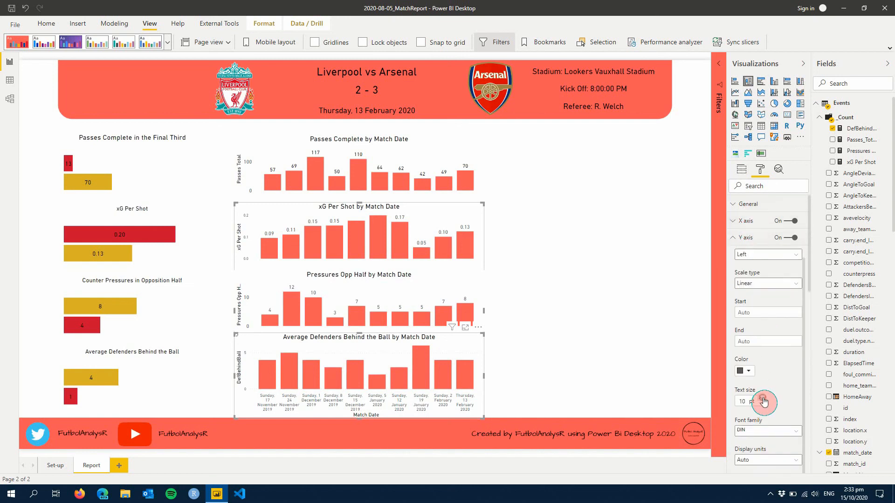
pyautogui.click(762, 399)
pyautogui.click(762, 399)
pyautogui.click(763, 400)
# - Turn off the Y axis gridlines of the Average Defenders by Match Date chart and title the axis "Defenders Behind The Ball"
pyautogui.scroll(-5, 787, 404)
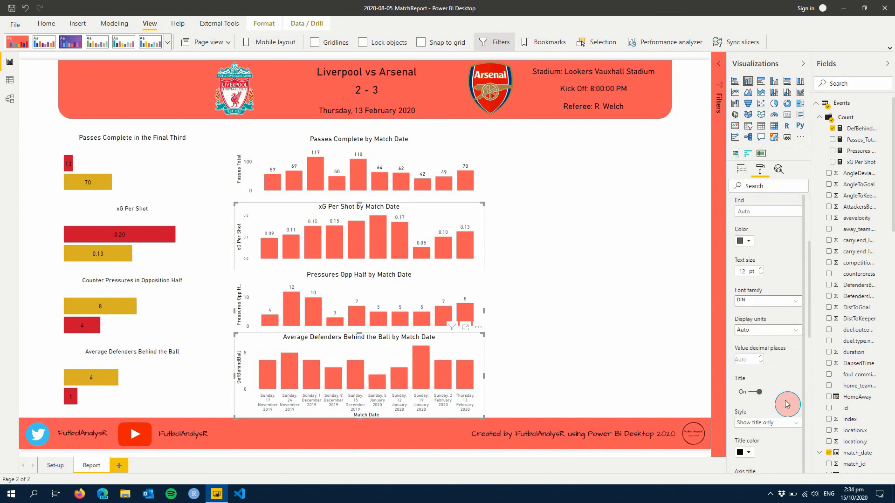
pyautogui.scroll(-3, 786, 404)
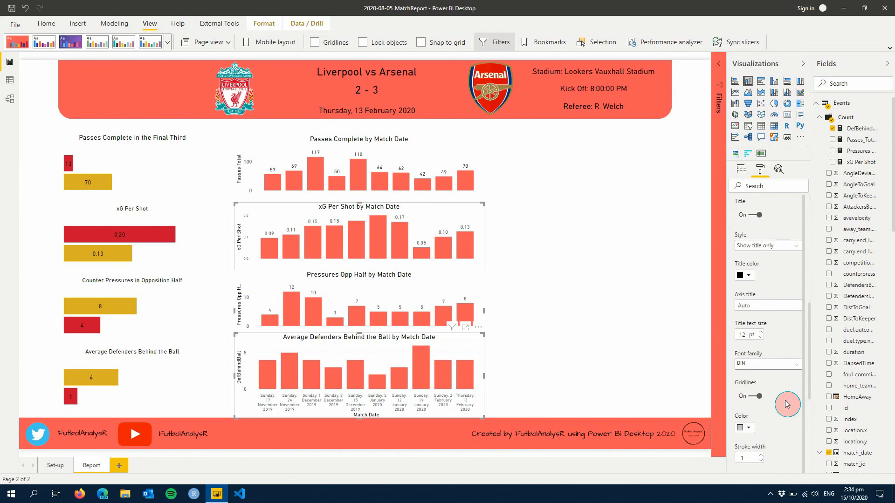
pyautogui.click(752, 306)
pyautogui.write('Defen')
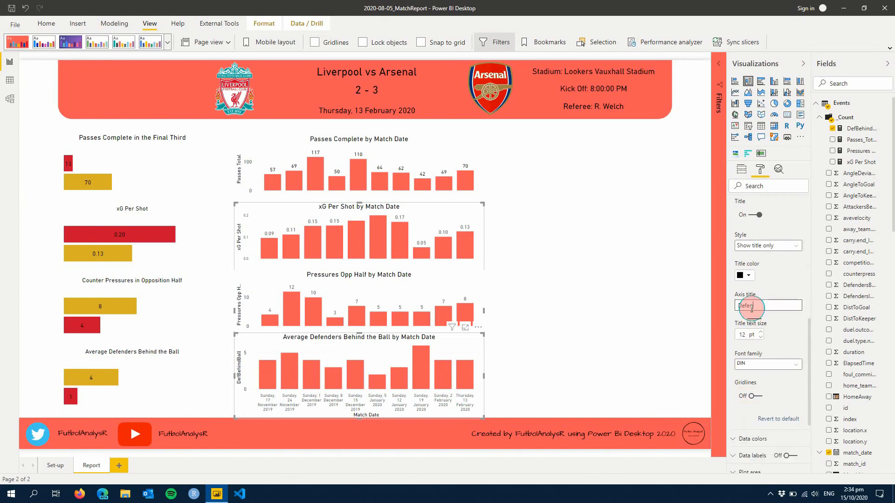
pyautogui.write('ders Behind The Ball')
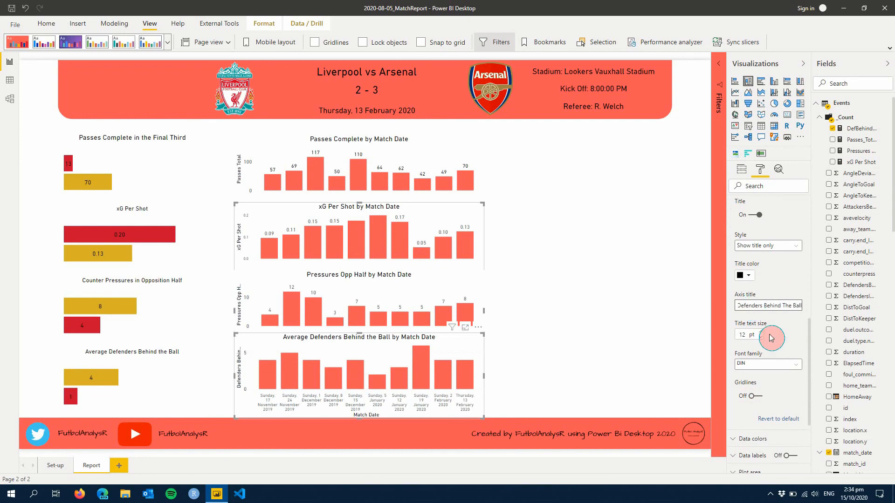
# - Narrow the Average Defenders Behind the Ball by Match Date chart slightly from its left edge to align it with the charts above
pyautogui.scroll(3, 771, 338)
pyautogui.scroll(4, 771, 338)
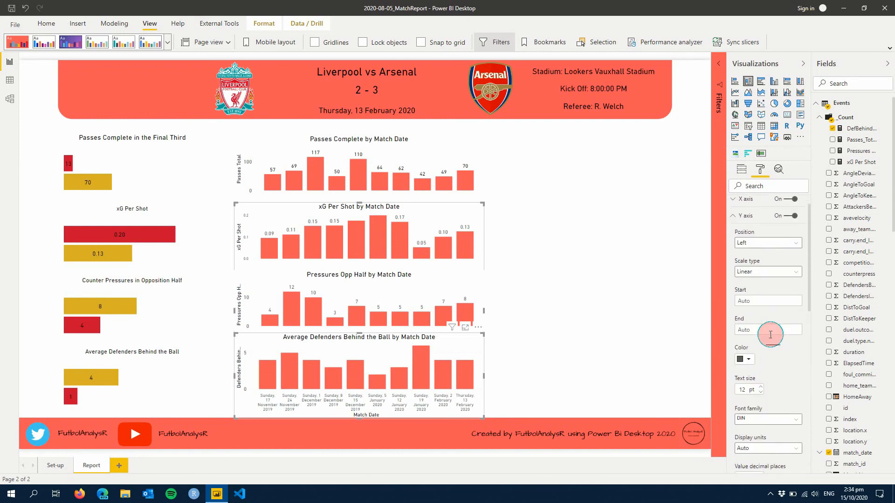
pyautogui.click(754, 242)
pyautogui.click(531, 375)
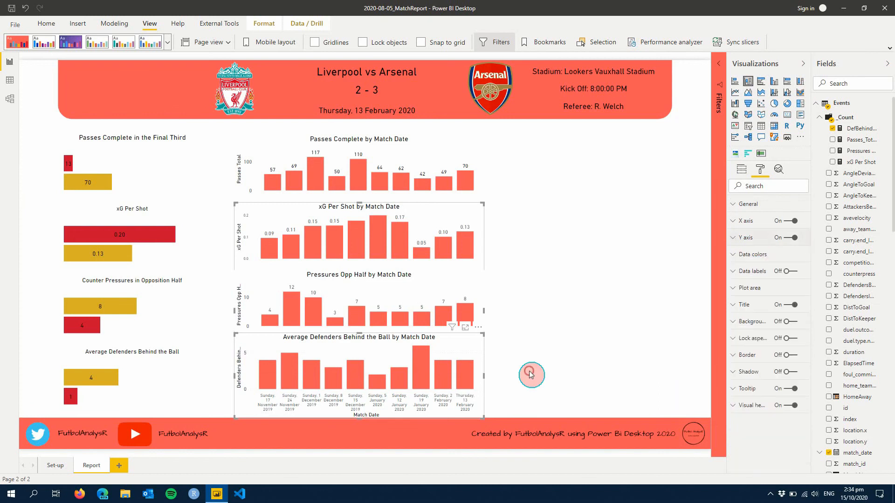
pyautogui.click(254, 345)
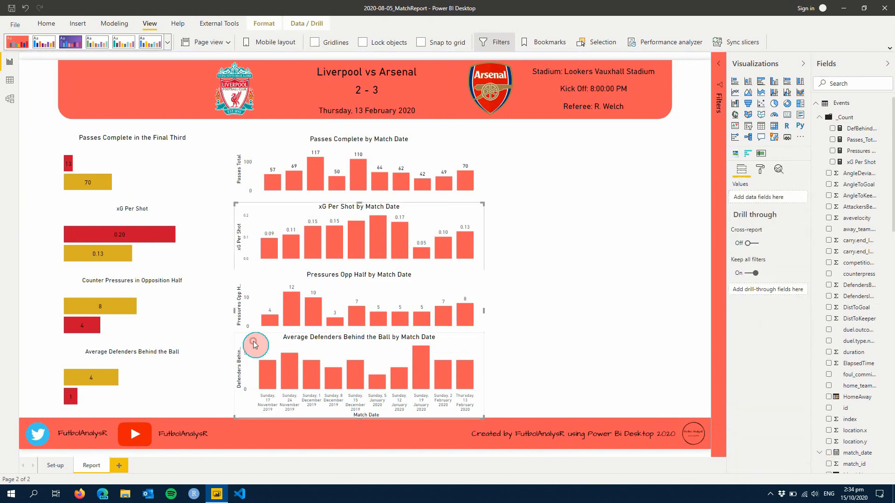
pyautogui.click(246, 375)
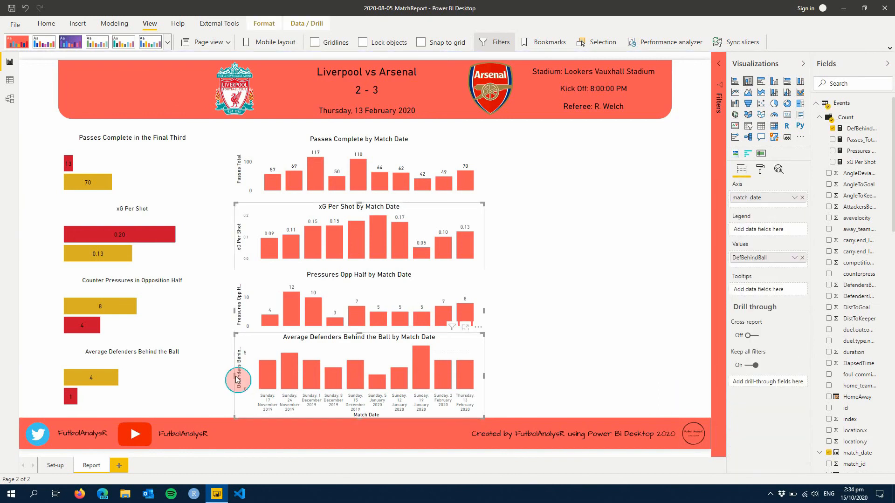
pyautogui.moveTo(237, 379); pyautogui.dragTo(238, 379)
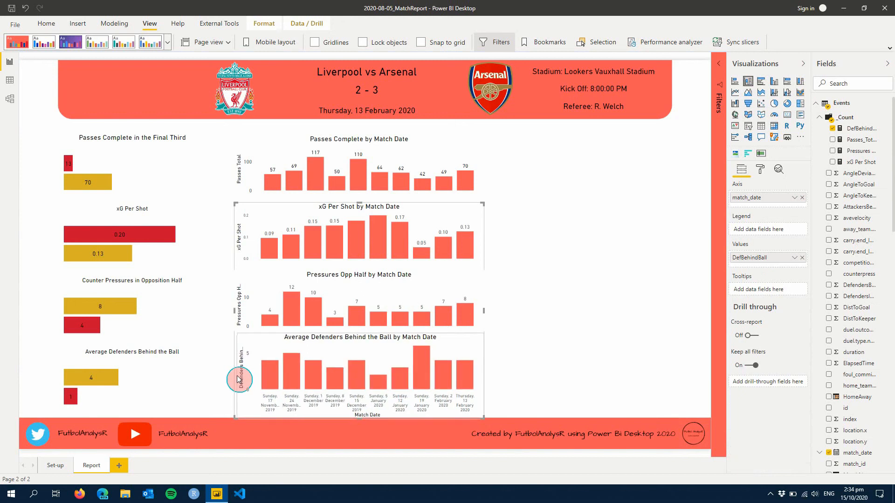
pyautogui.click(562, 373)
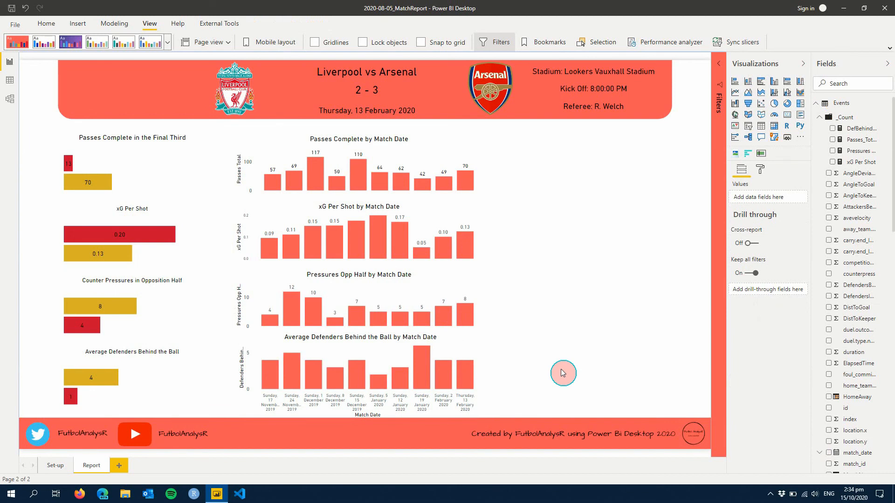
# - Turn on data labels for the Average Defenders Behind the Ball by Match Date chart and colour them black
pyautogui.click(472, 352)
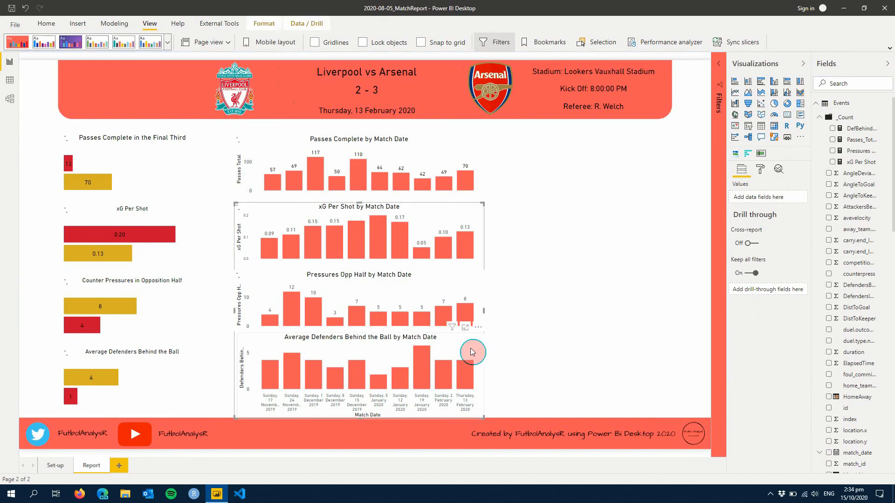
pyautogui.click(761, 171)
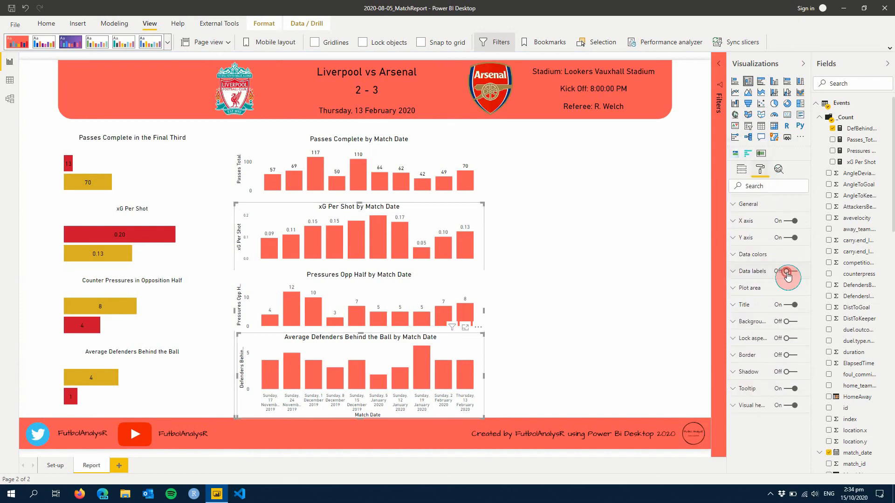
pyautogui.click(742, 279)
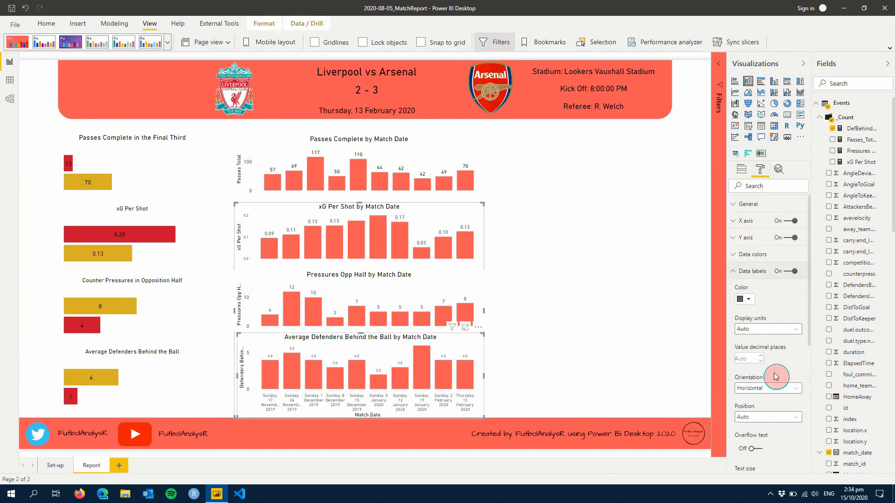
pyautogui.click(746, 307)
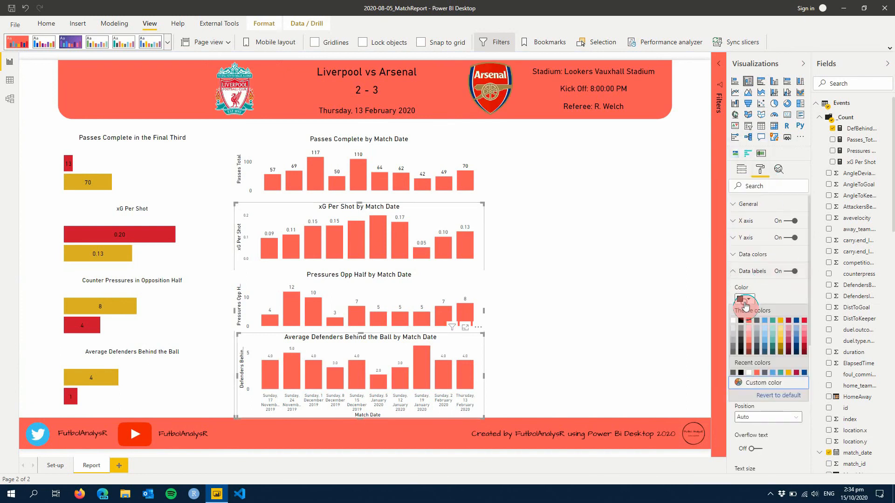
pyautogui.click(741, 318)
# - Set the data label text size of the Average Defenders Behind the Ball by Match Date chart to 12 pt
pyautogui.scroll(-3, 791, 425)
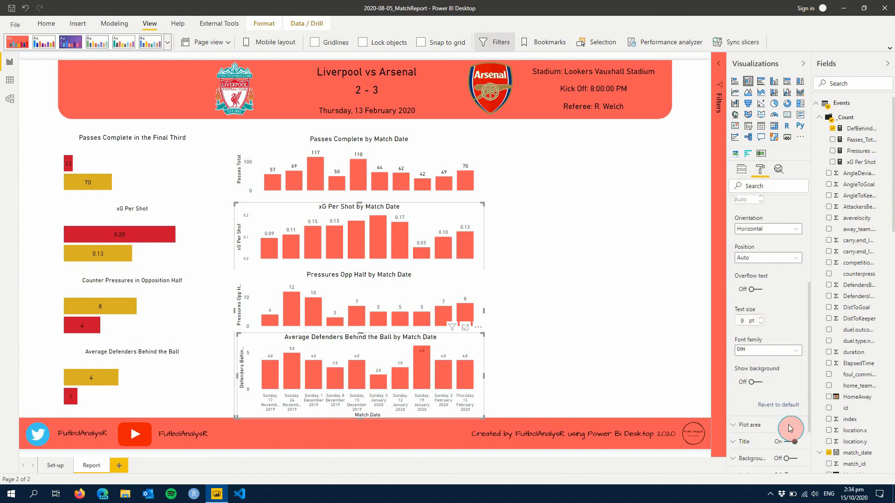
pyautogui.click(761, 318)
pyautogui.click(761, 318)
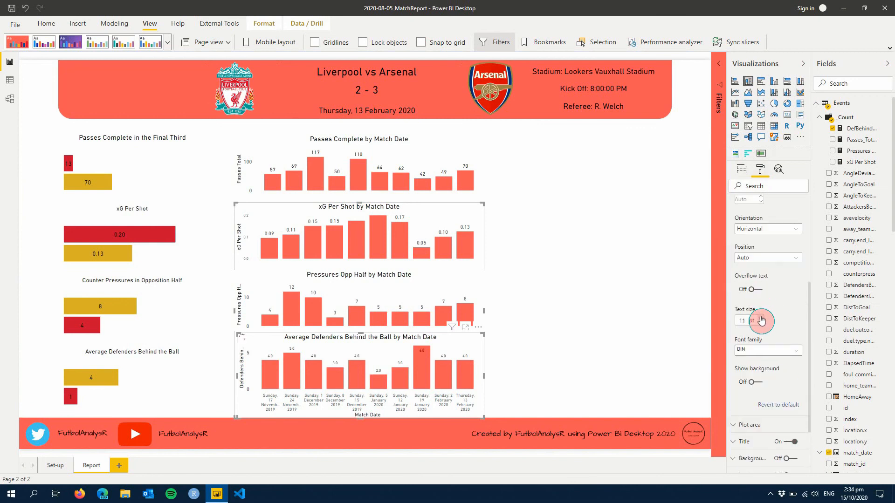
pyautogui.click(761, 319)
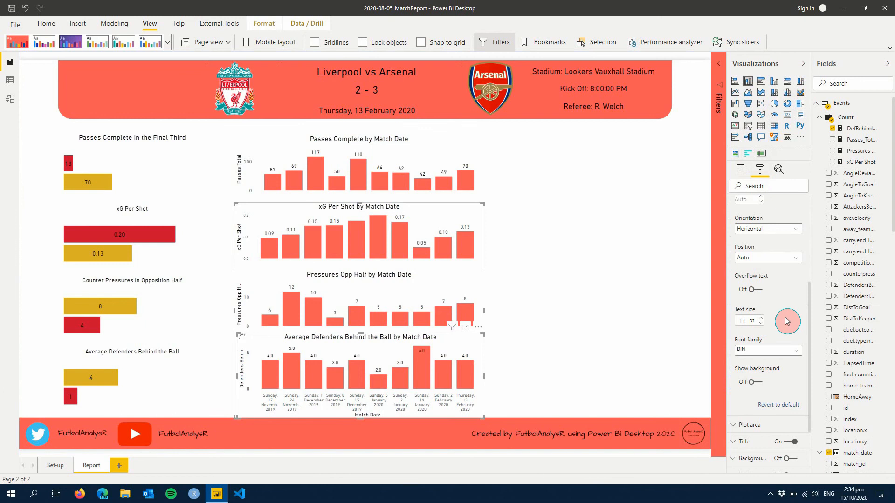
# - Set the data label decimal places of the Average Defenders Behind the Ball by Match Date chart to 0
pyautogui.scroll(3, 786, 322)
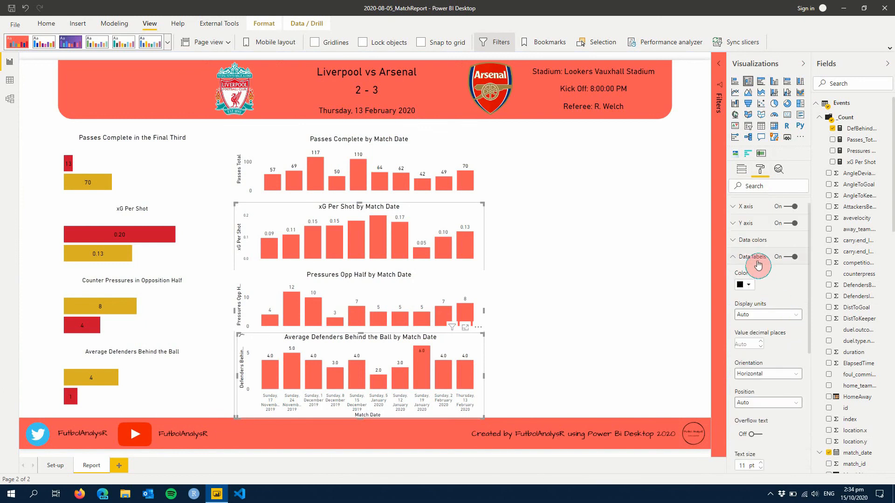
pyautogui.scroll(-3, 786, 341)
pyautogui.click(744, 224)
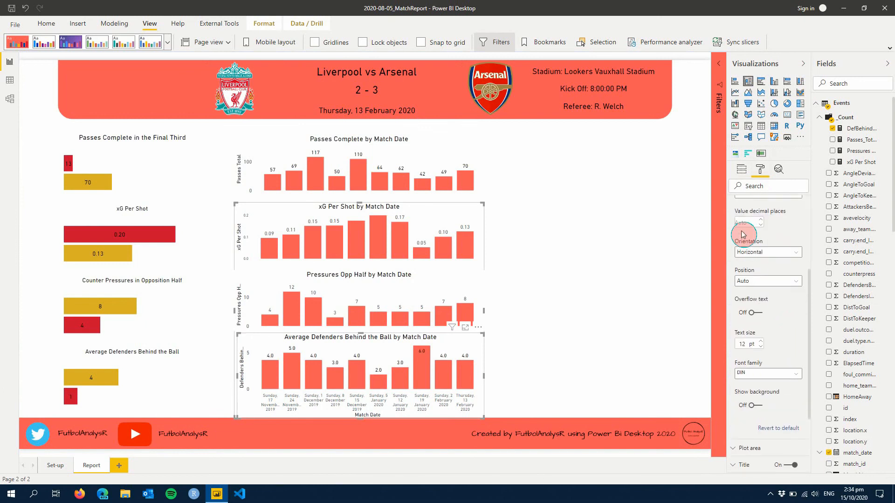
pyautogui.write('0')
pyautogui.click(790, 234)
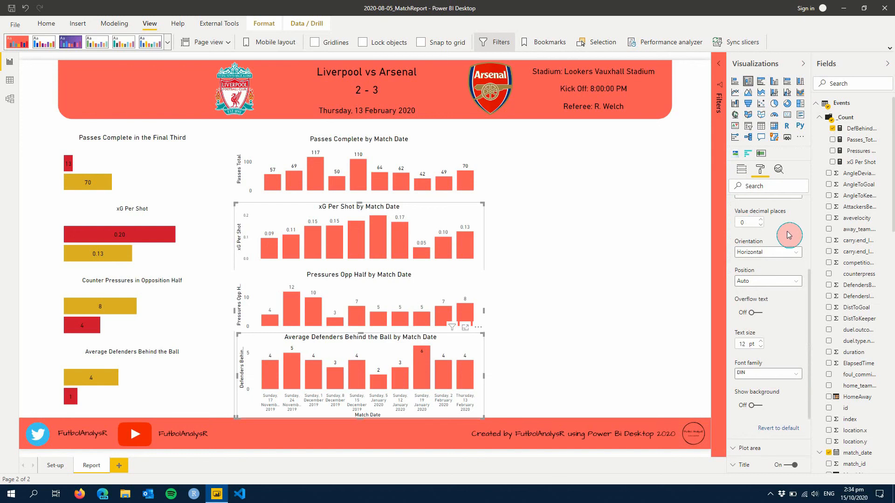
pyautogui.scroll(3, 789, 234)
pyautogui.click(751, 265)
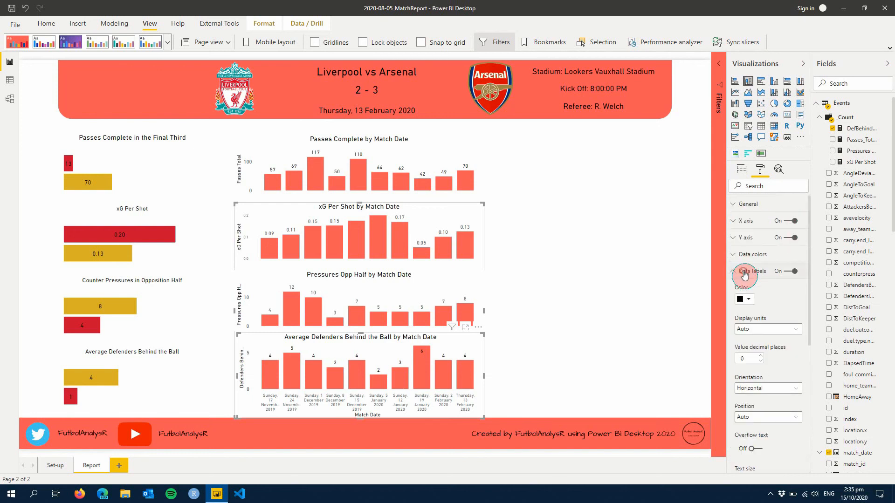
# - Collapse the Visualizations pane and deselect the chart to enlarge the view of the report
pyautogui.click(803, 63)
pyautogui.click(656, 334)
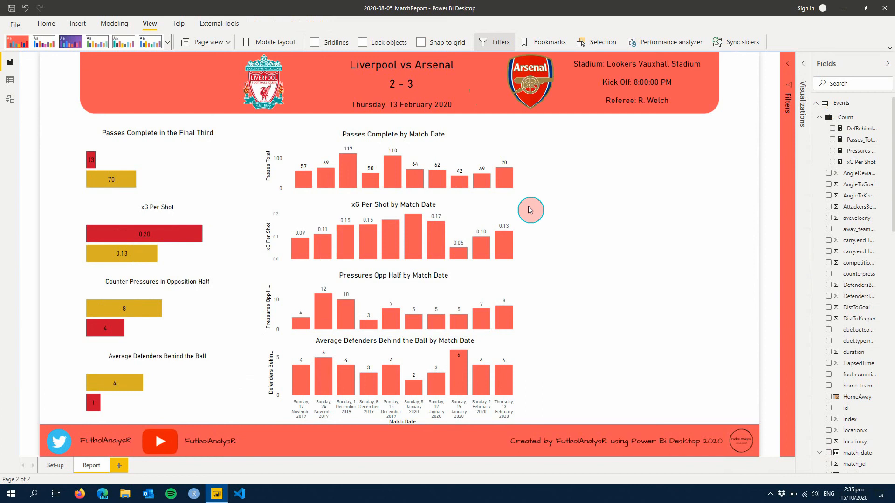
pyautogui.moveTo(505, 182)
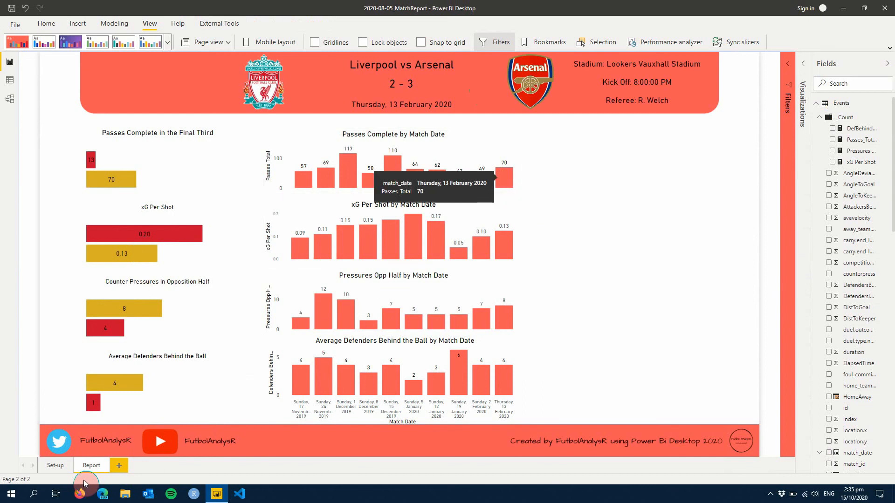
# - Choose the 2020-01-05 Arsenal vs Birmingham City match on the Set-up page and check the Passes Complete by Match Date chart on the Report page
pyautogui.click(55, 465)
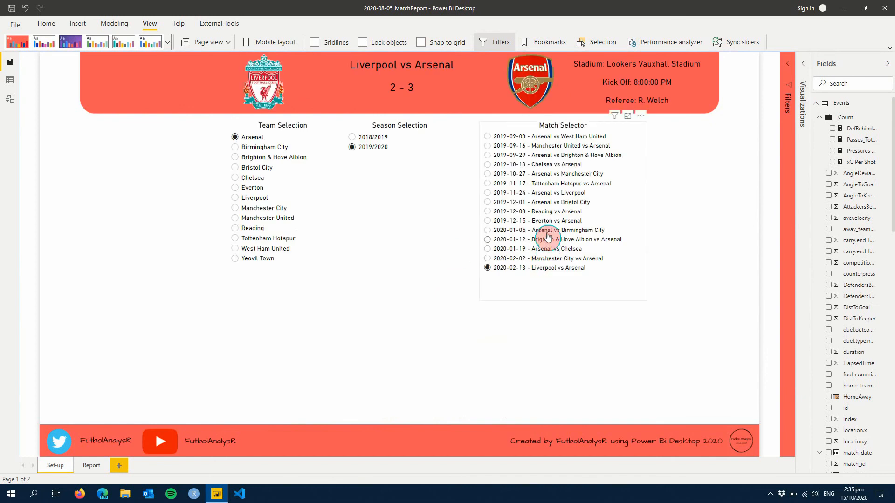
pyautogui.click(547, 233)
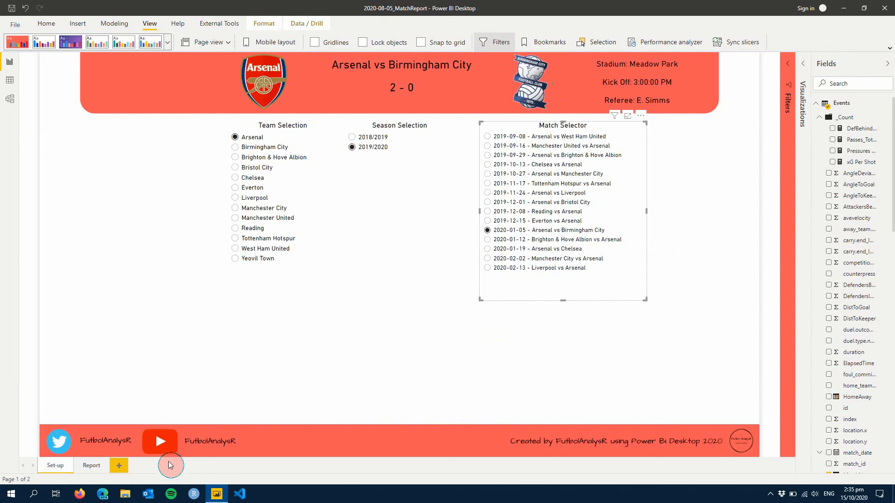
pyautogui.click(87, 471)
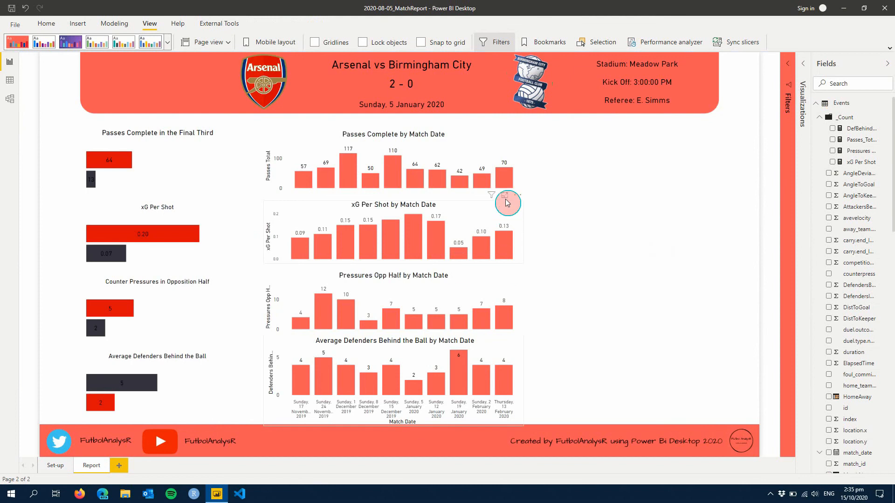
pyautogui.moveTo(512, 180)
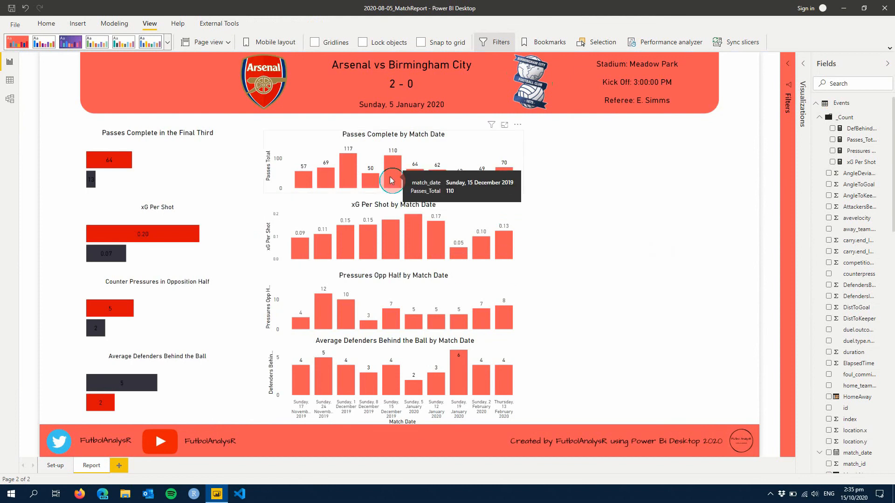
pyautogui.moveTo(383, 183)
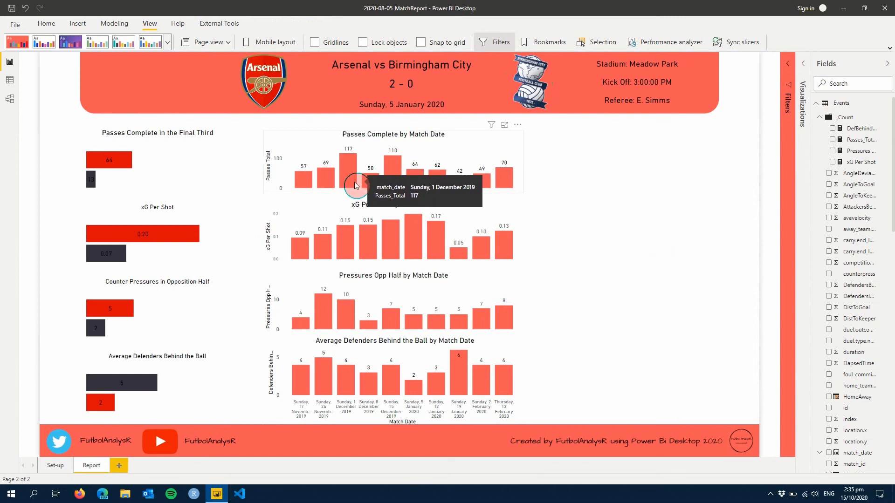
pyautogui.moveTo(303, 188)
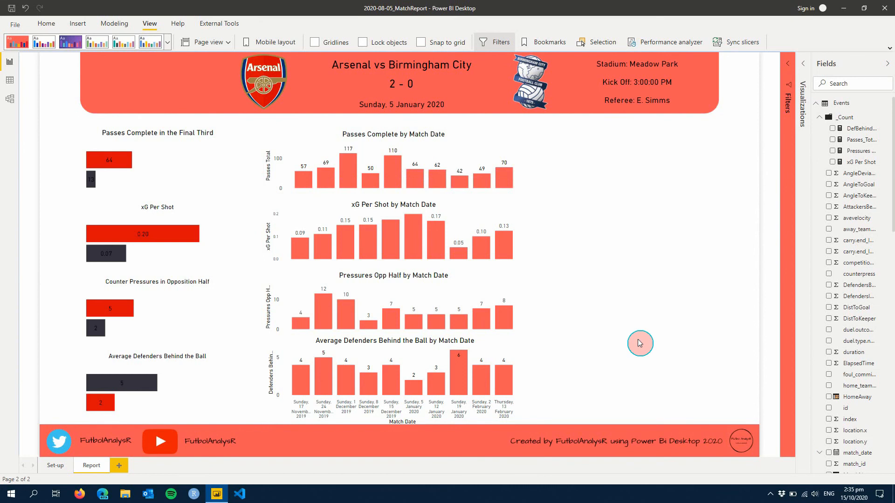
# - Collapse the Events table's field list so only the table names are listed
pyautogui.click(818, 103)
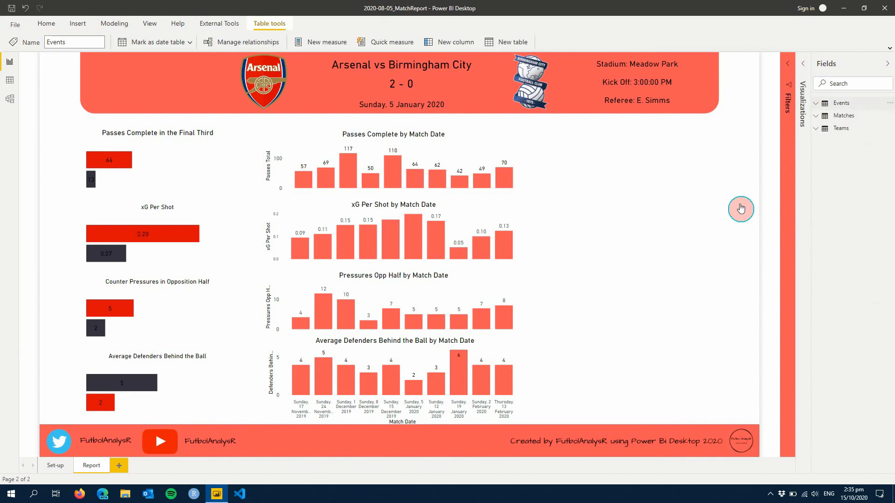